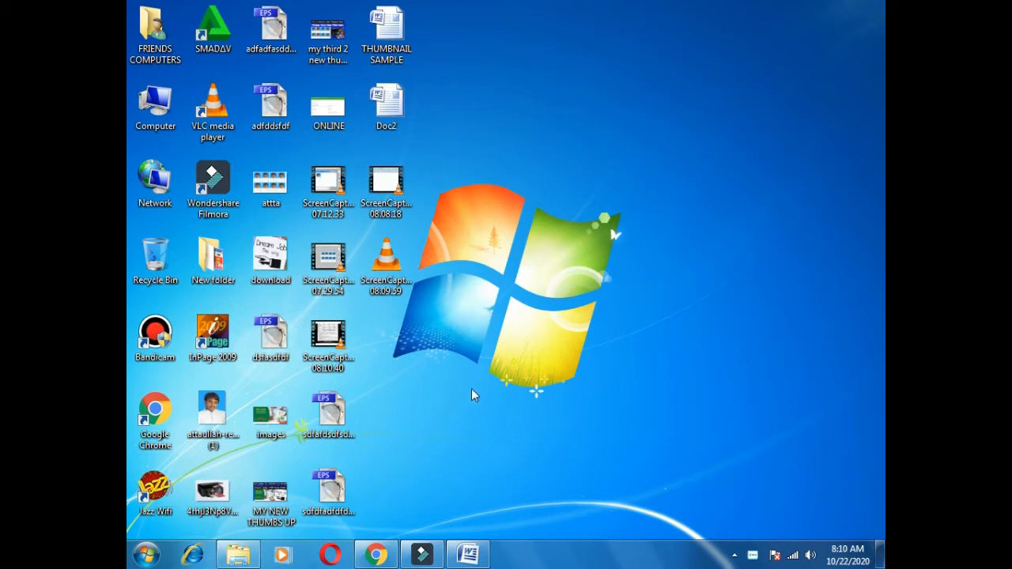
Switch to the LETTER PAID document in Word and delete its "Letter Head / Letter Paid" heading.
click(469, 554)
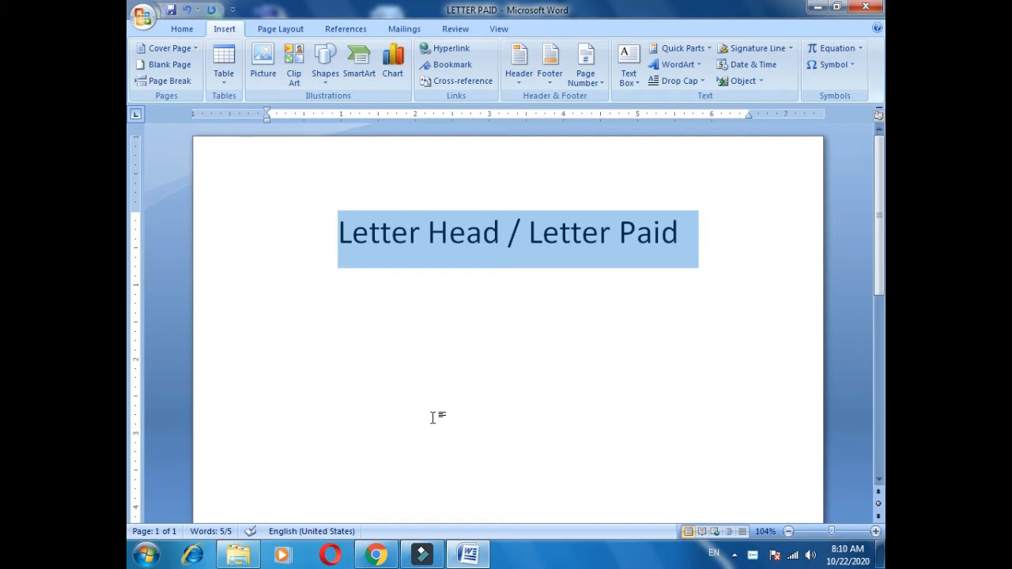
ctrl+scroll(430, 386, up, 2)
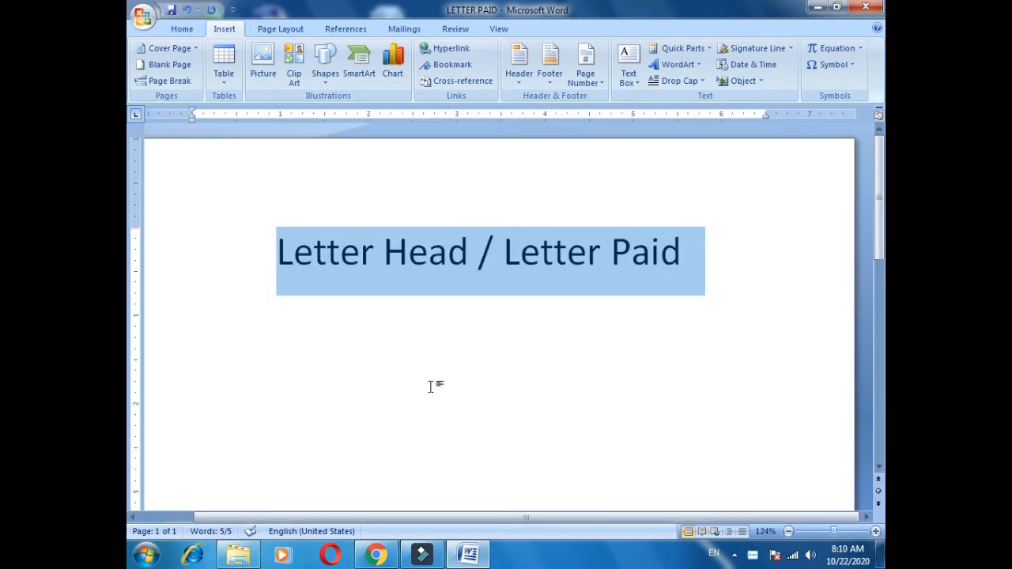
ctrl+scroll(431, 386, down, 2)
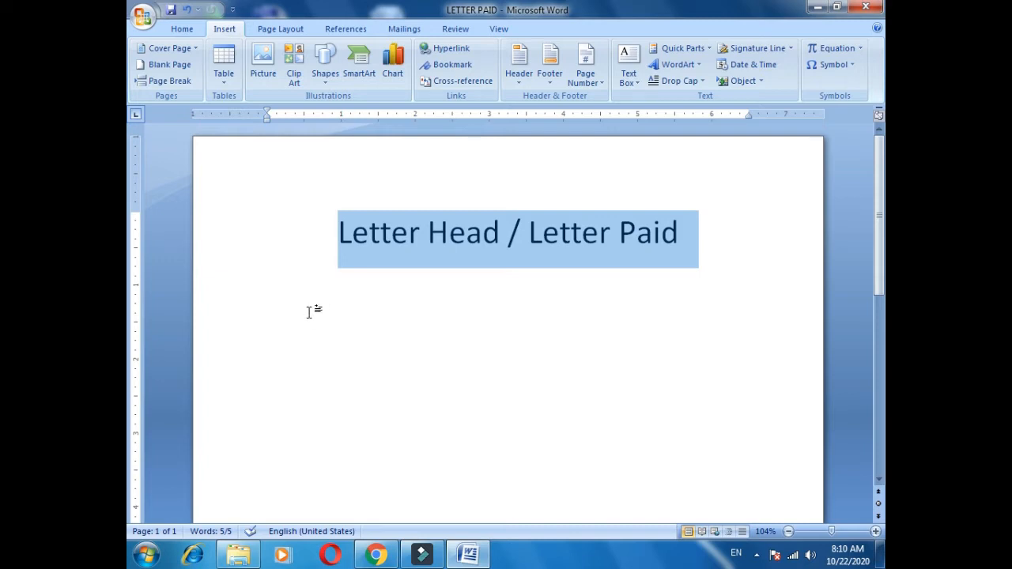
key(Delete)
key(ctrl+a)
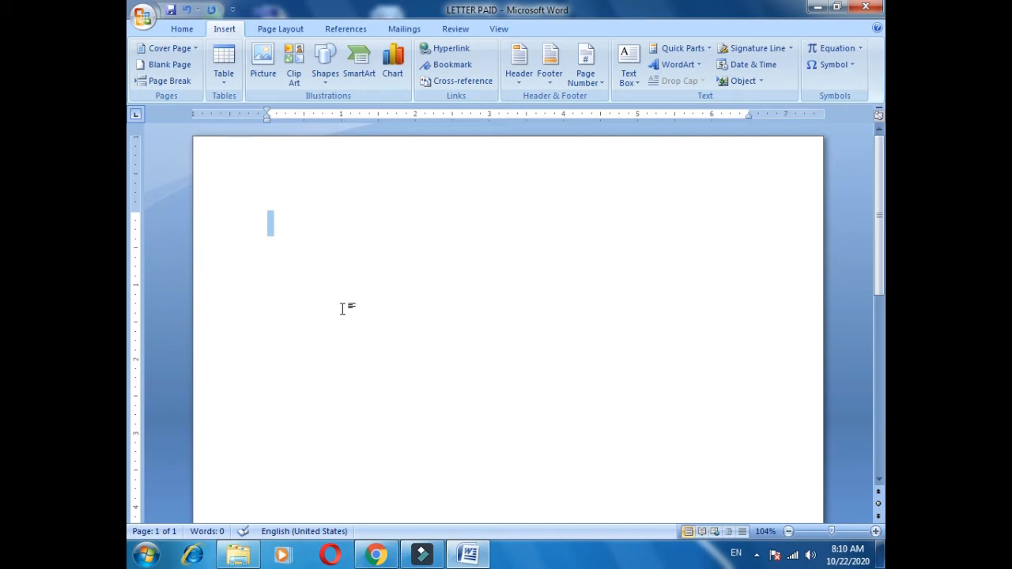
scroll(348, 276, up, 1)
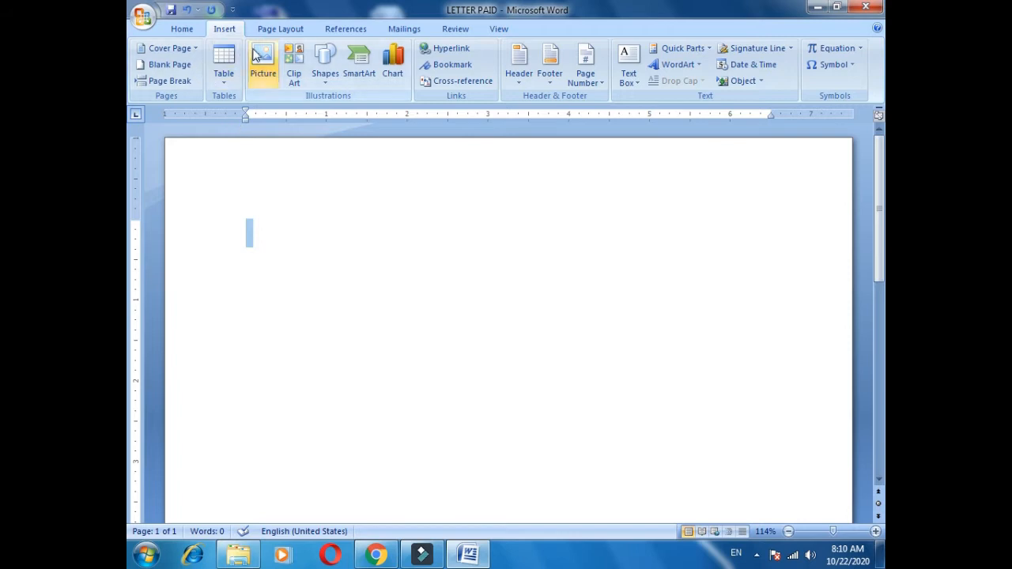
click(789, 532)
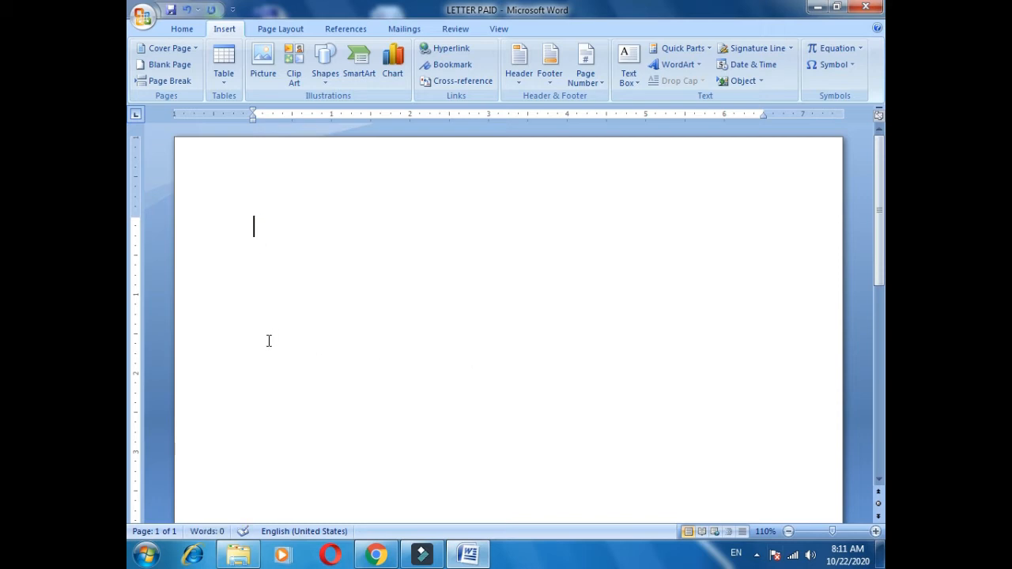
Add a blank line and insert WordArt reading "AL-HAMEED KIRYANA STORE" in the first plain outline style.
key(Return)
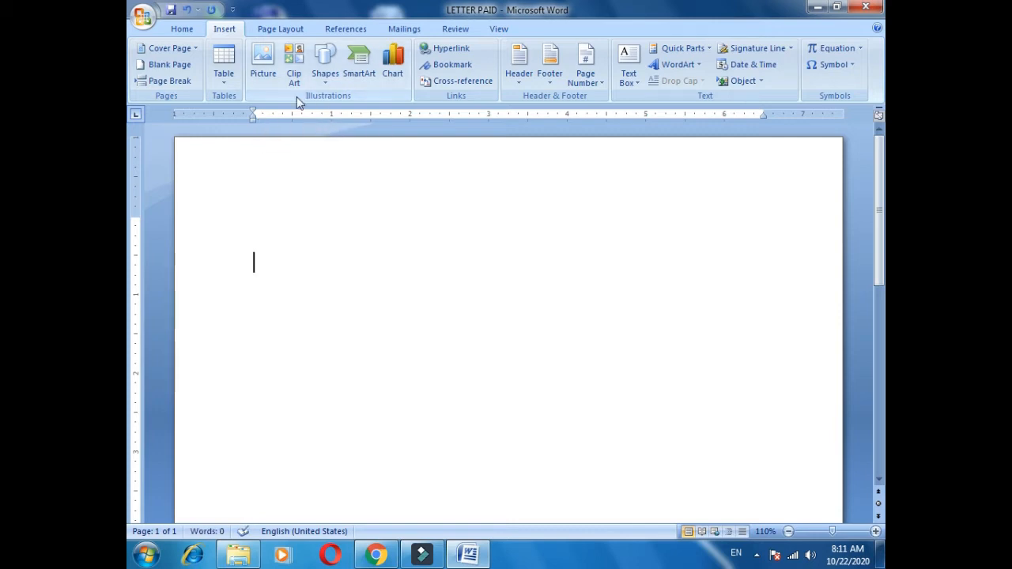
click(195, 31)
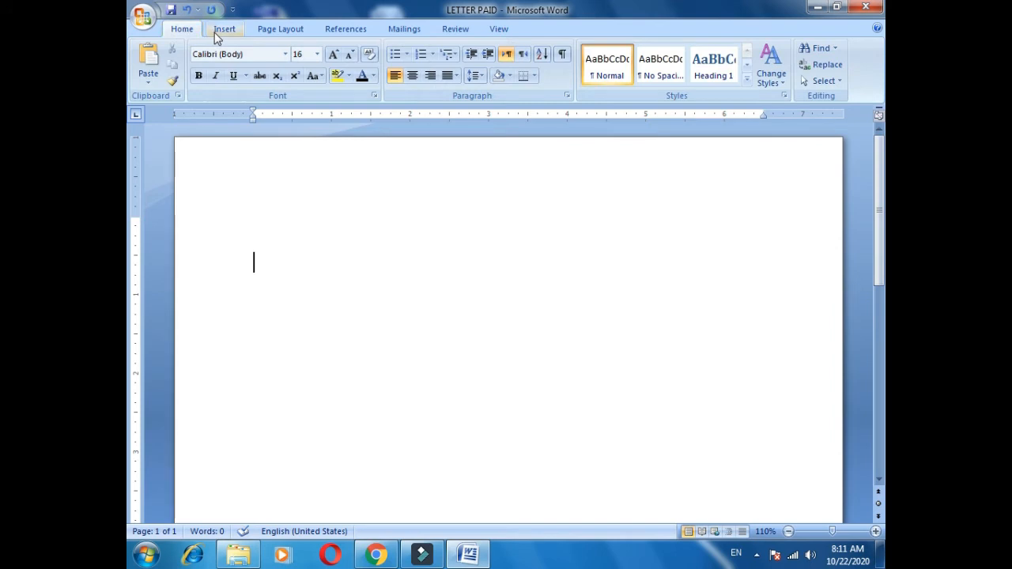
click(219, 35)
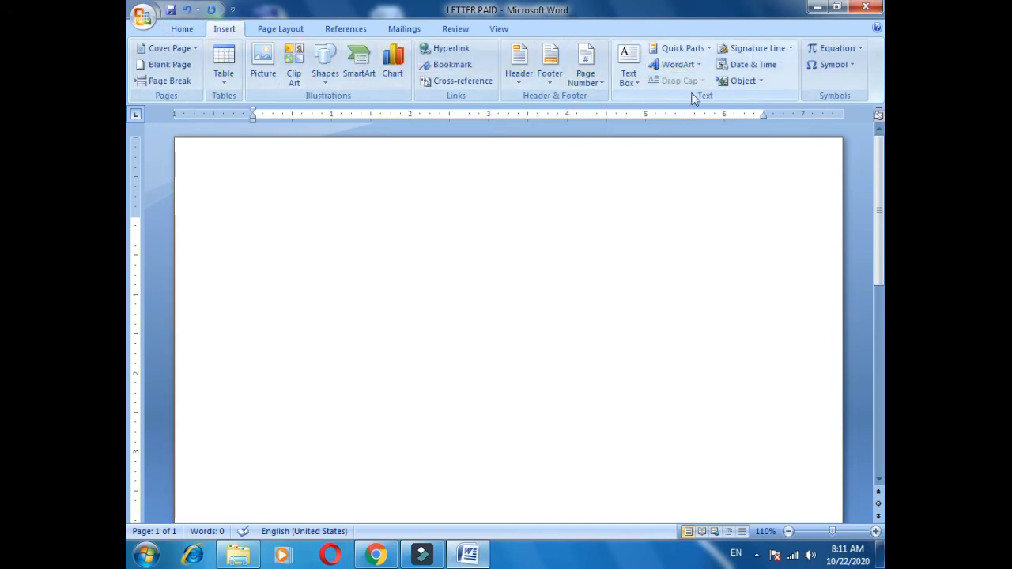
click(669, 66)
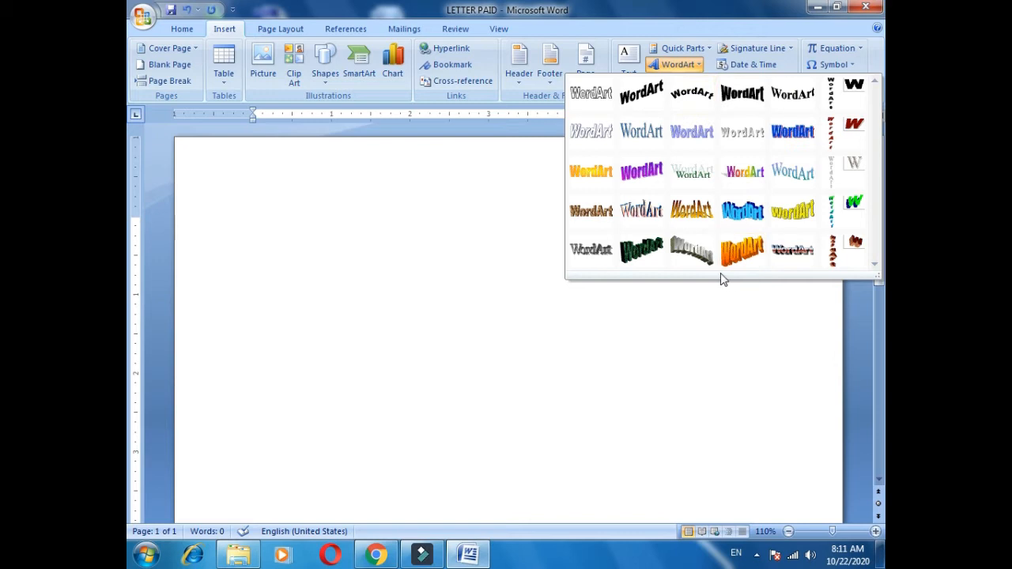
click(592, 94)
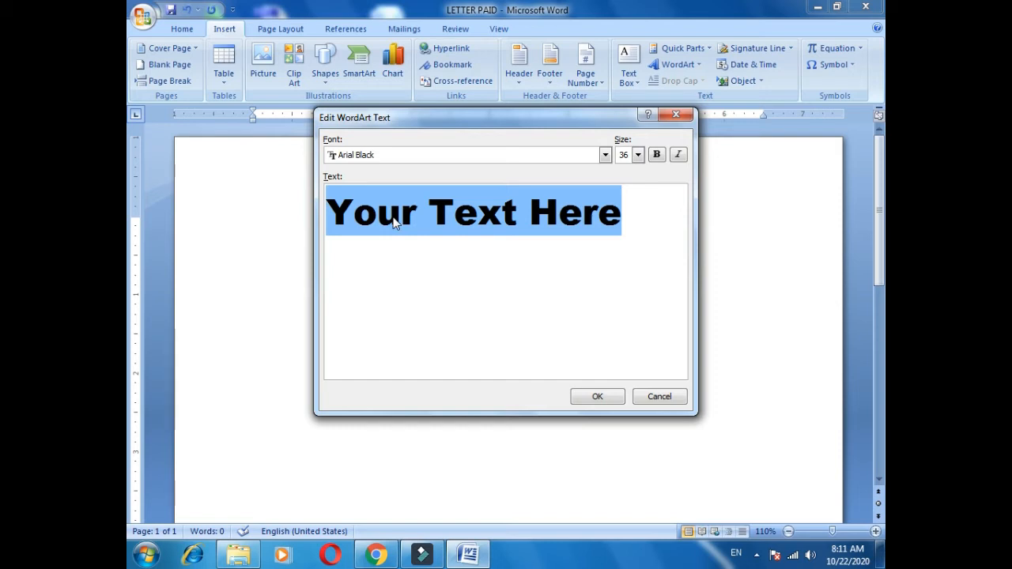
text(A)
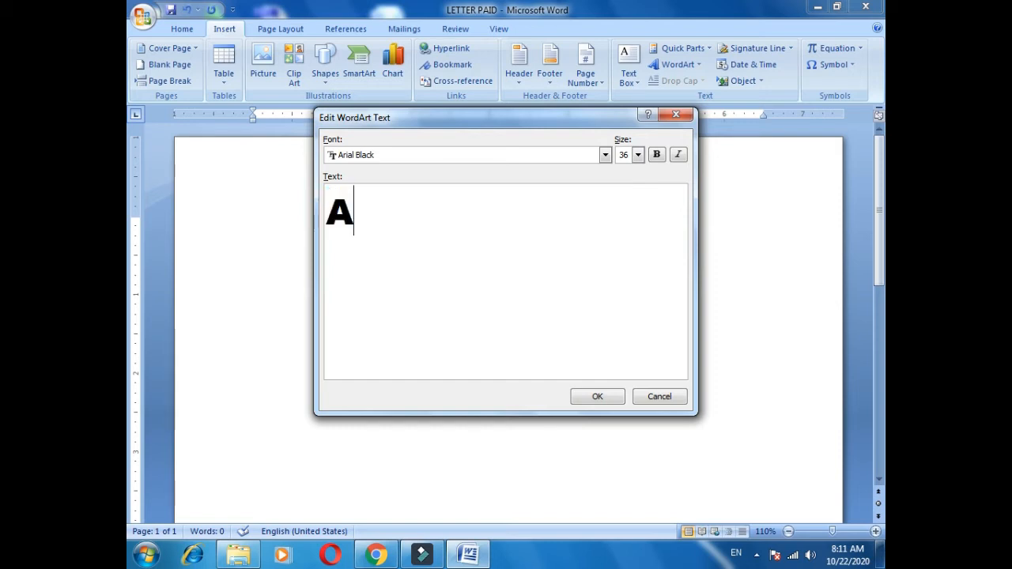
text(L-H)
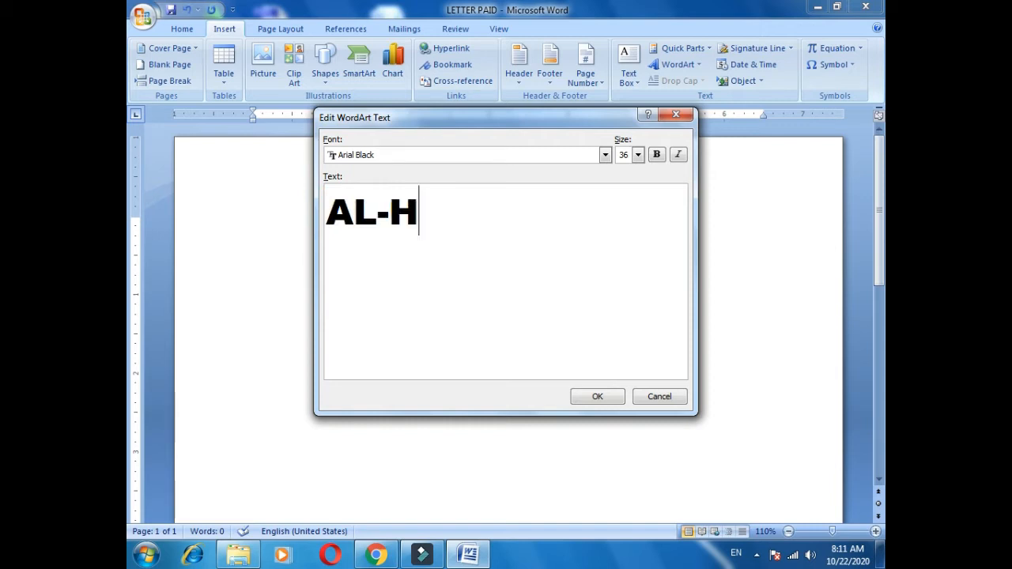
text(AMEED )
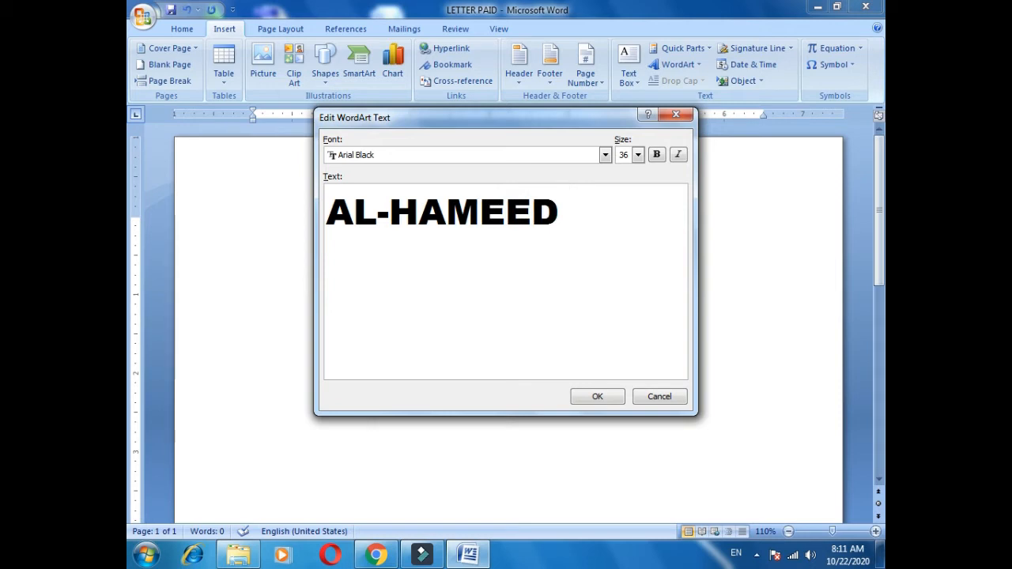
text(KIRYA)
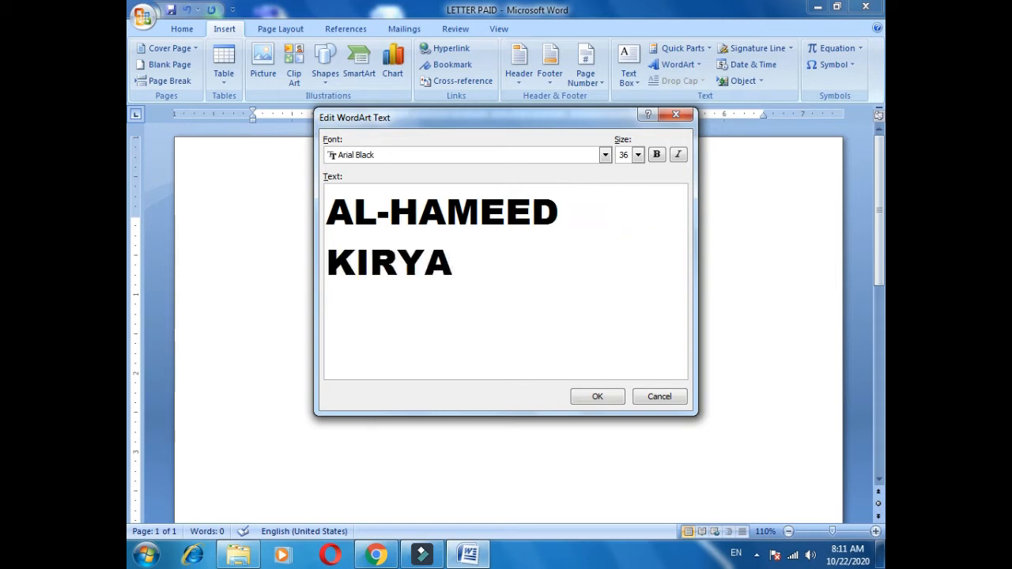
key(BackSpace)
text(ANA STORE)
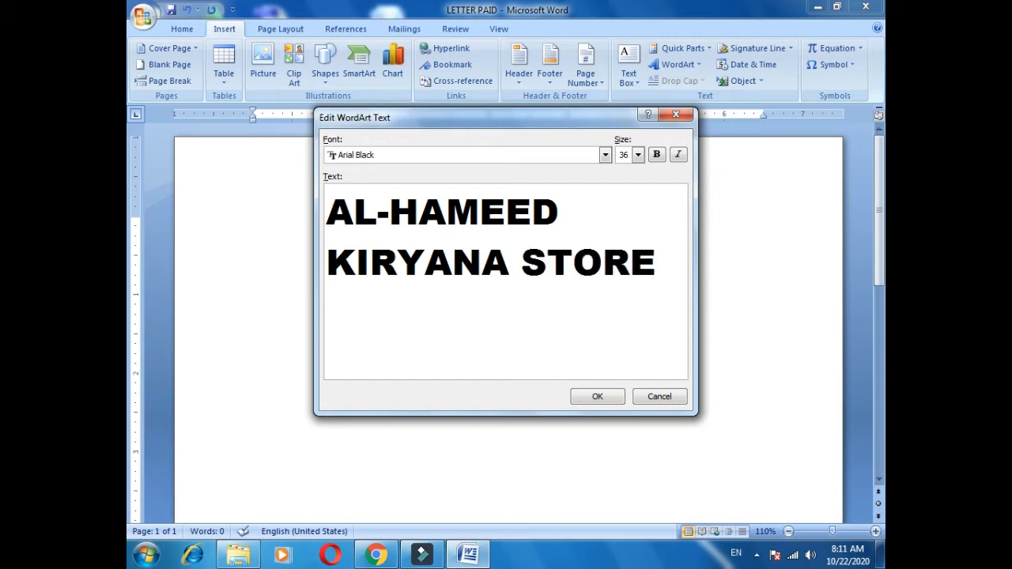
key(Return)
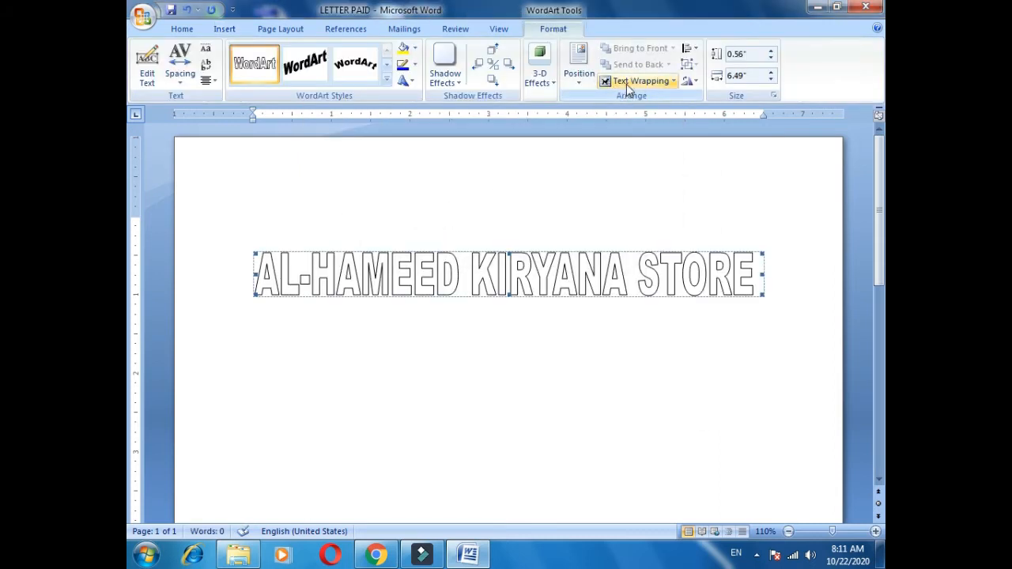
Set the WordArt's wrapping to In Front of Text and fit it near the page's upper edge, about 0.39" high and 6.54" wide.
click(636, 82)
click(663, 166)
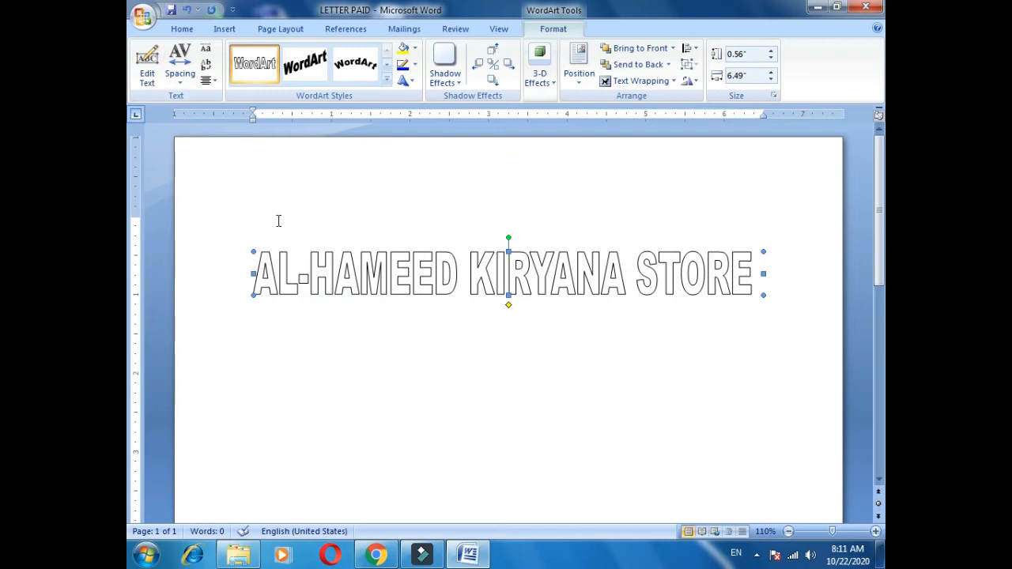
click(631, 86)
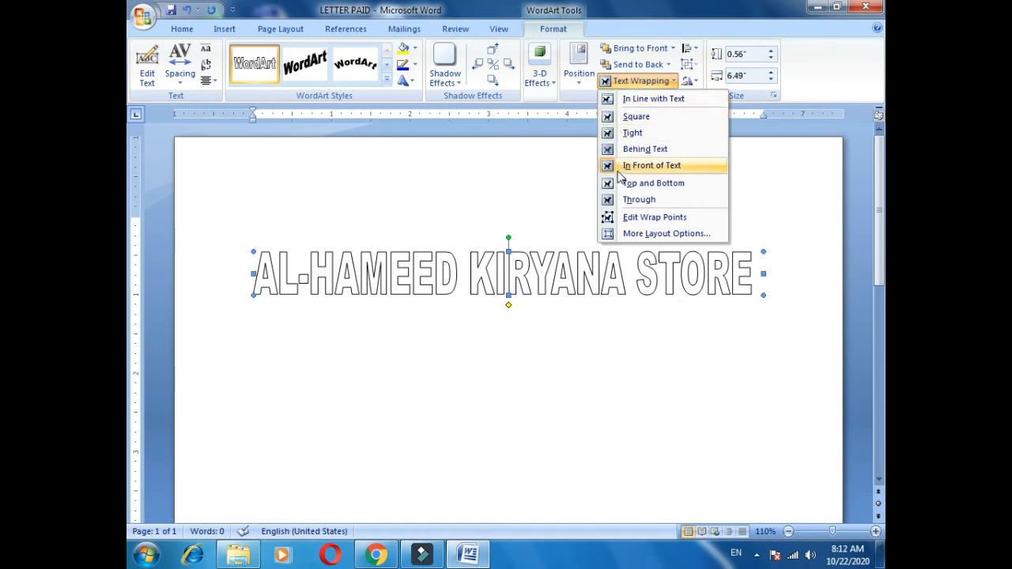
drag(575, 280, 565, 198)
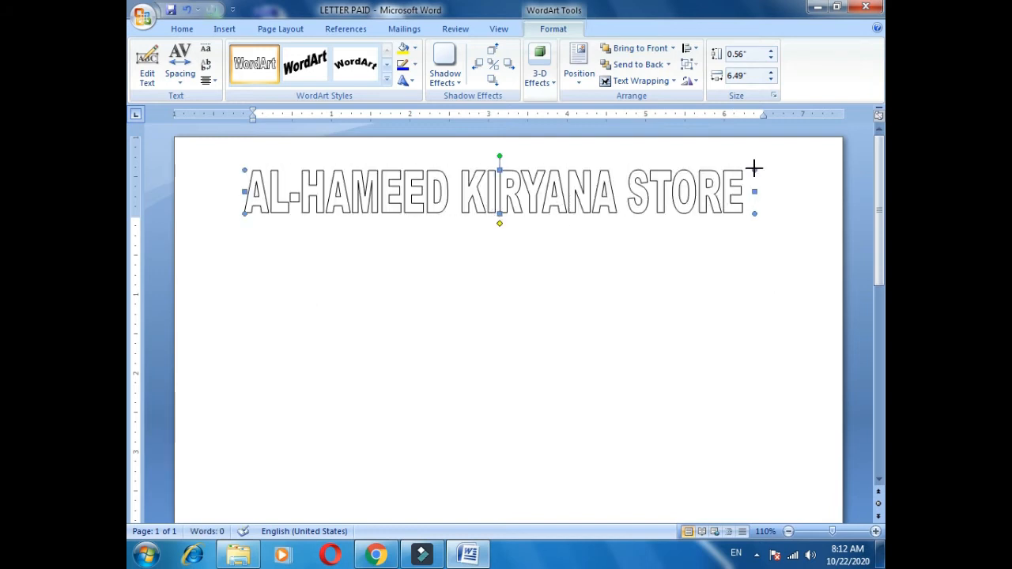
mouse_move(756, 171)
mouse_down()
mouse_move(772, 192)
mouse_move(782, 185)
mouse_move(779, 176)
mouse_move(759, 183)
mouse_up()
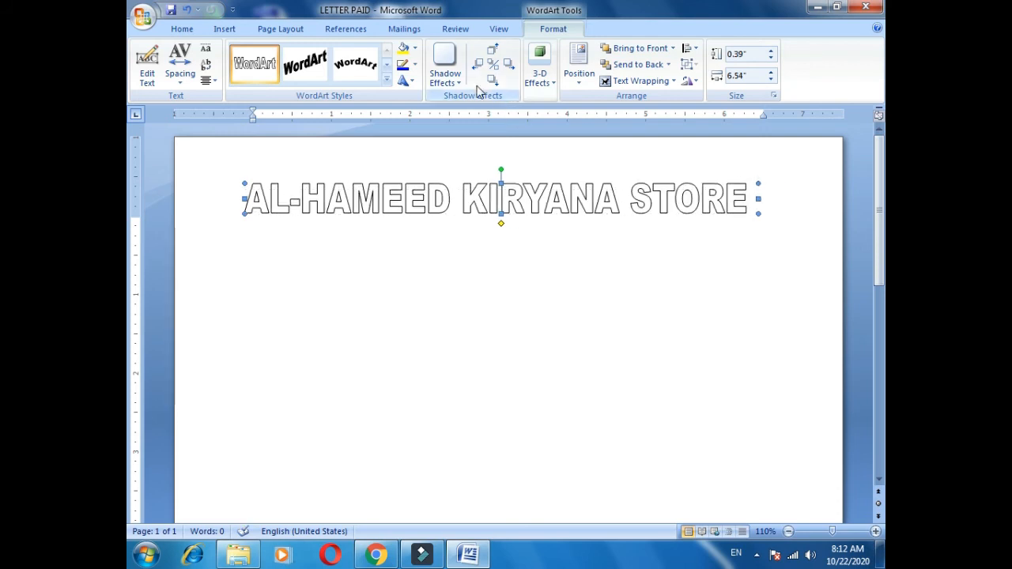
Fill the store-name WordArt with standard blue and give it a light blue outline.
click(417, 49)
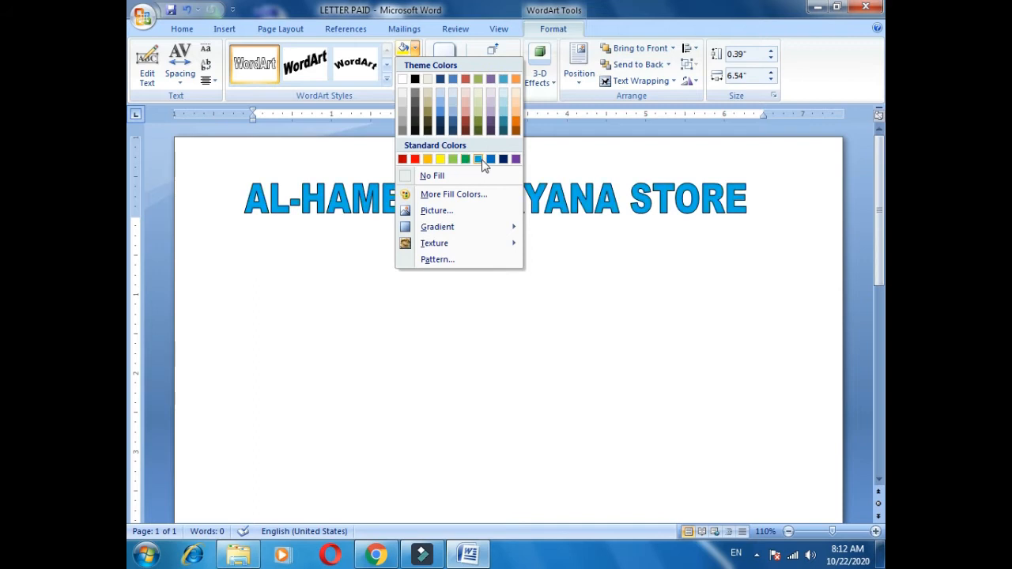
click(490, 159)
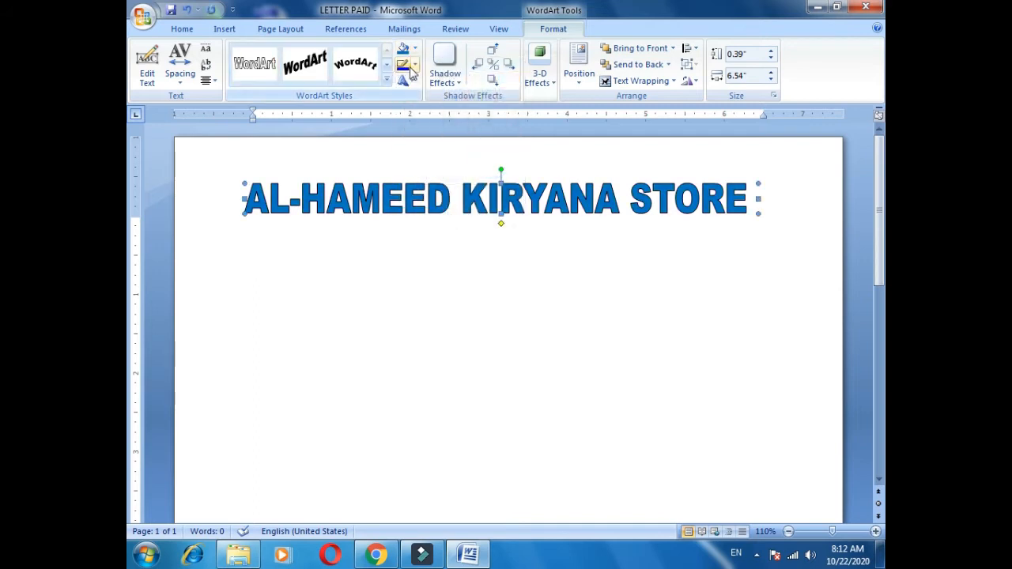
click(413, 67)
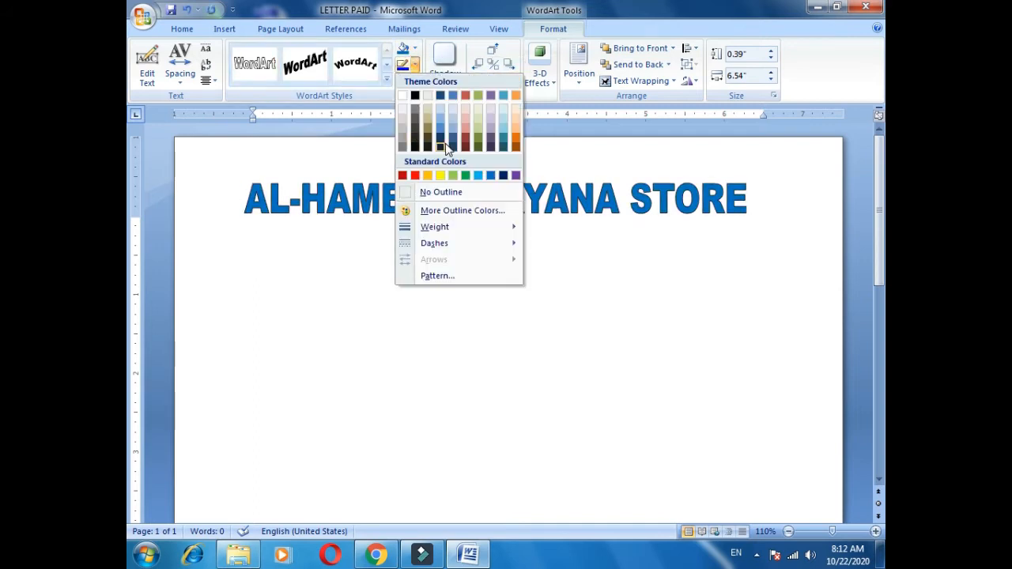
click(478, 175)
Widen the store-name WordArt to about 7.13" and shift it slightly higher on the page.
drag(556, 206, 556, 184)
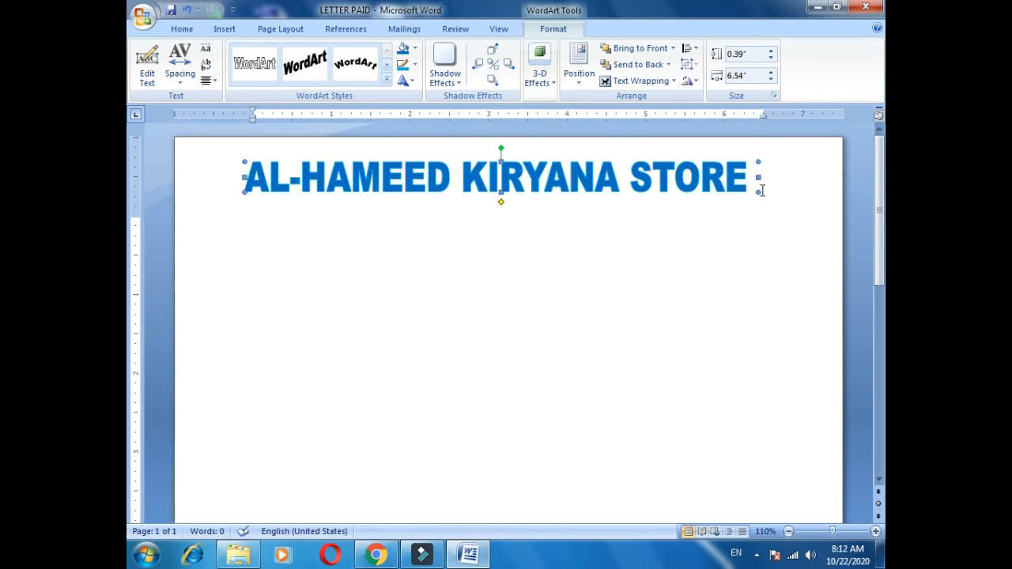
drag(759, 191, 806, 197)
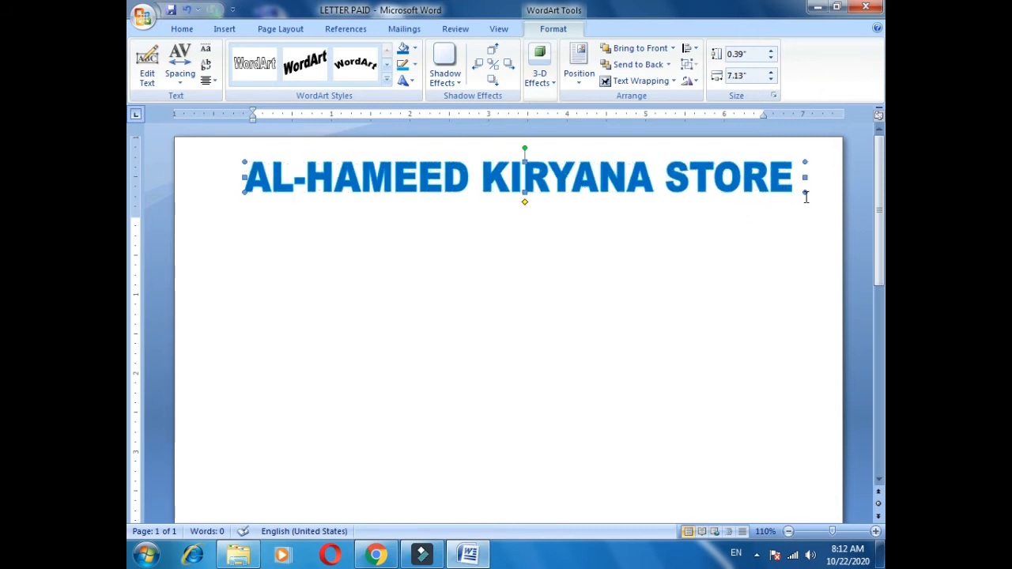
key(Down)
key(Down)
key(Down)
key(Down)
key(Down)
key(Down)
key(Down)
key(Down)
key(Down)
key(Down)
key(Down)
key(Down)
key(Down)
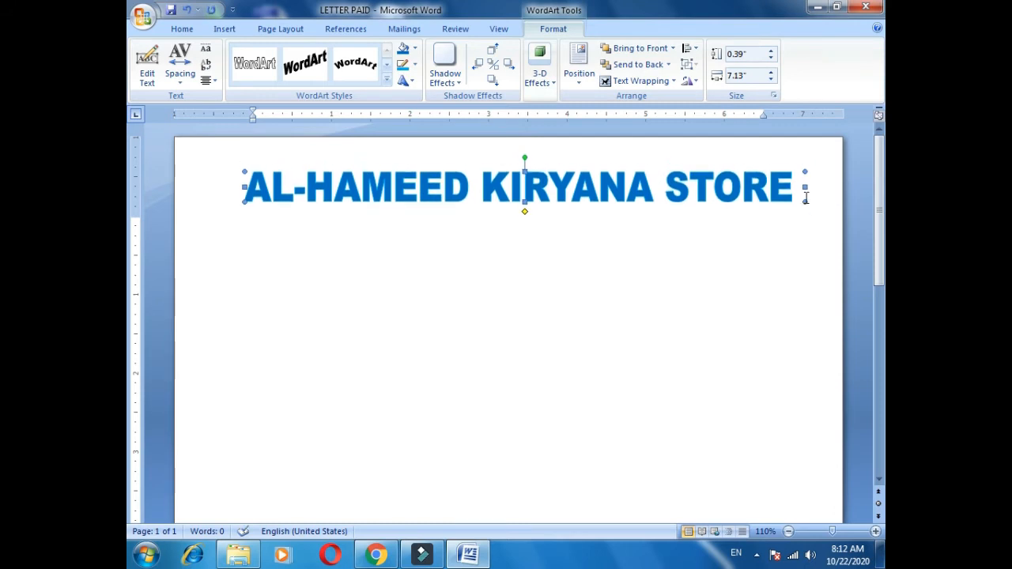
Set the WordArt's horizontal alignment to Center in its layout formatting, then deselect it.
key(shift+F10)
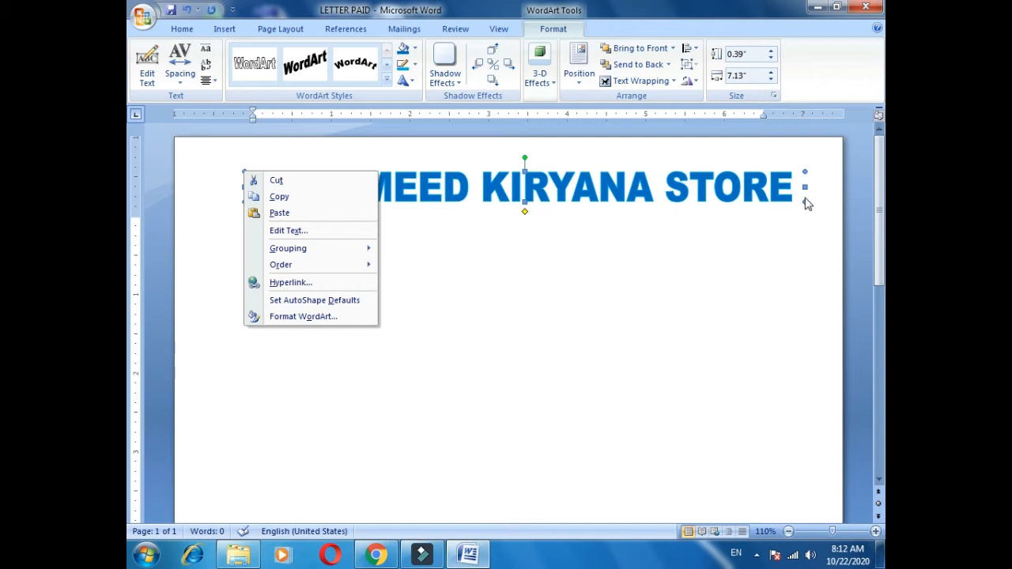
click(287, 317)
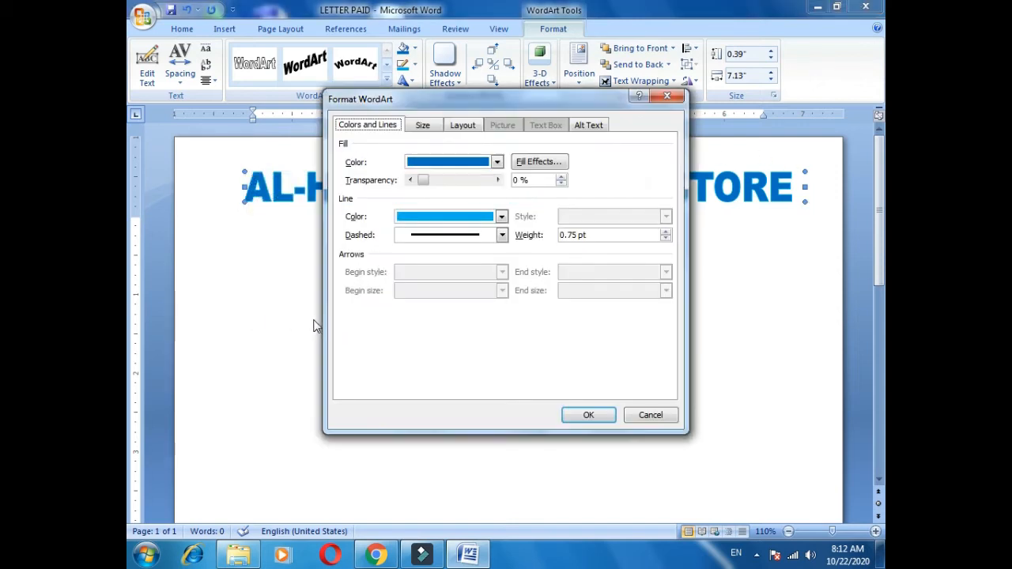
click(410, 133)
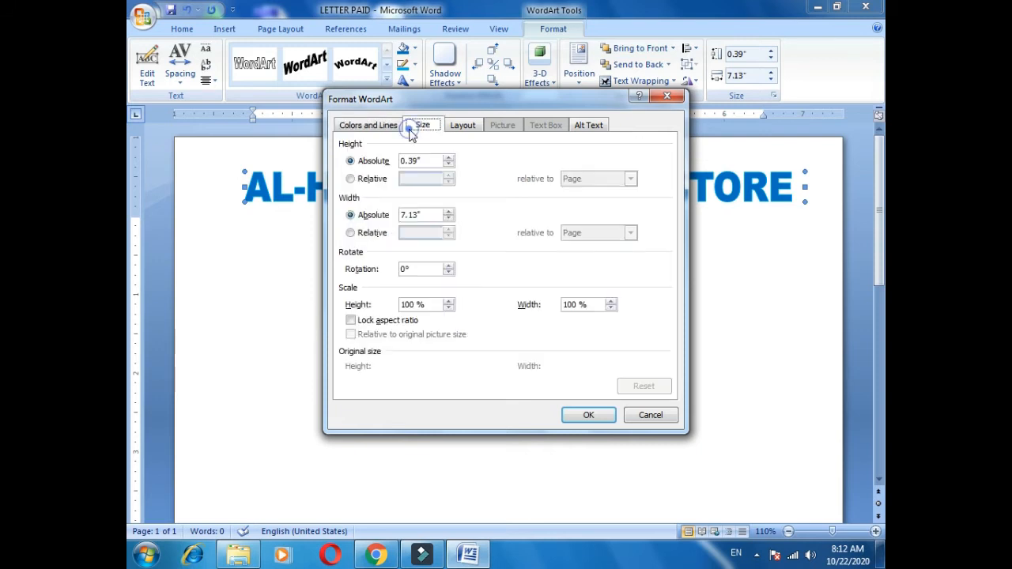
click(455, 133)
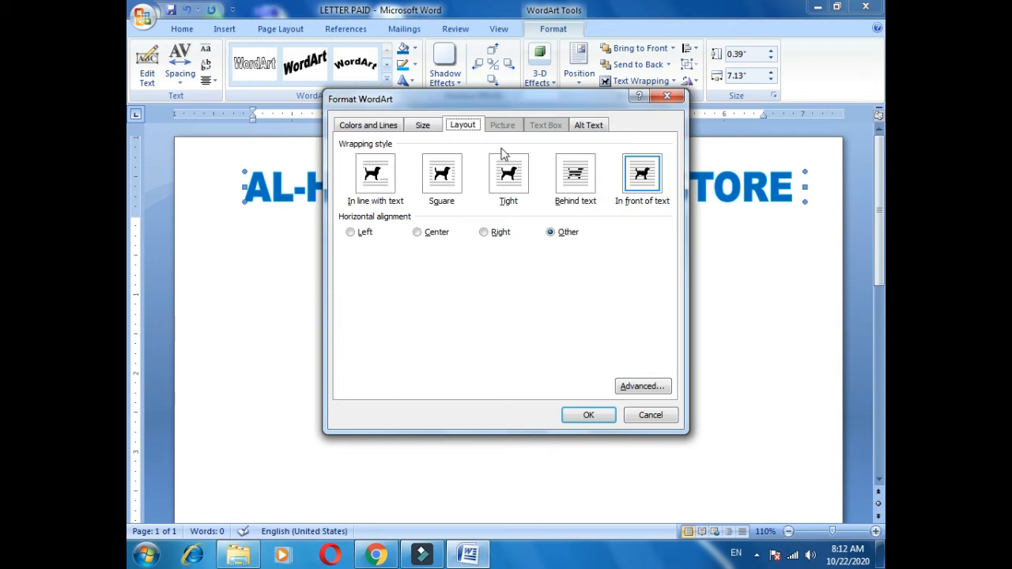
click(350, 231)
click(431, 232)
click(490, 232)
click(553, 232)
click(485, 234)
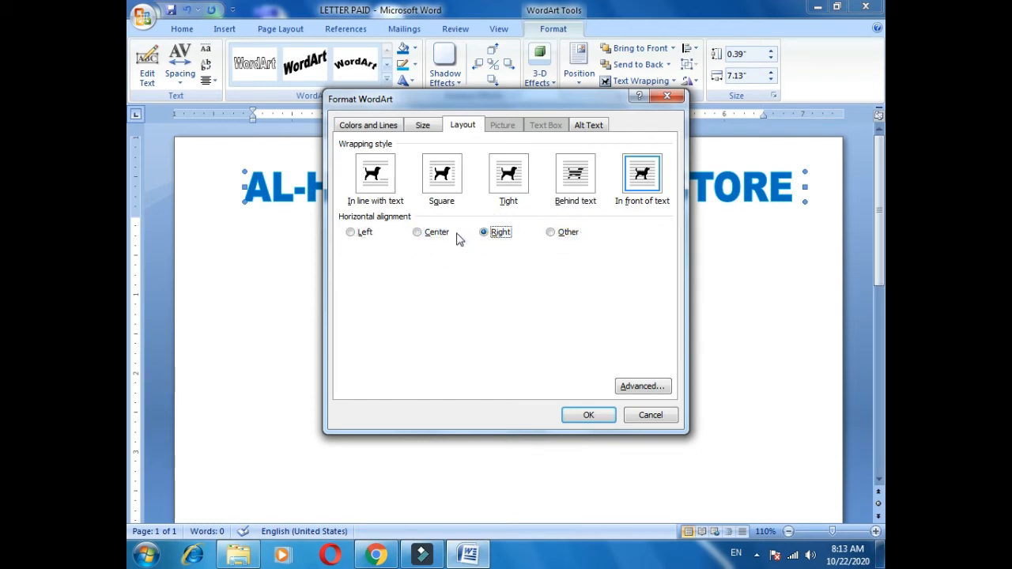
click(440, 237)
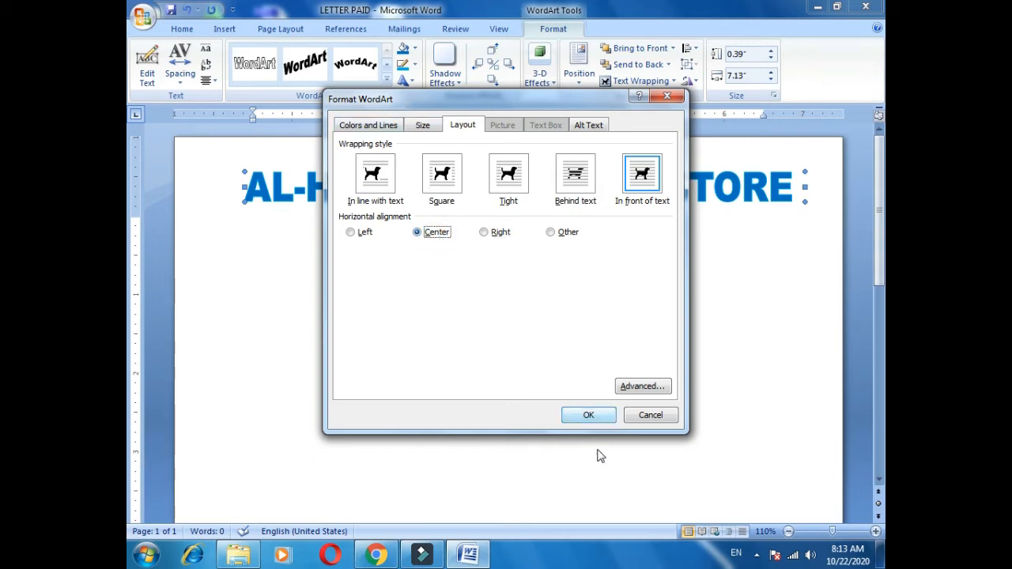
click(589, 415)
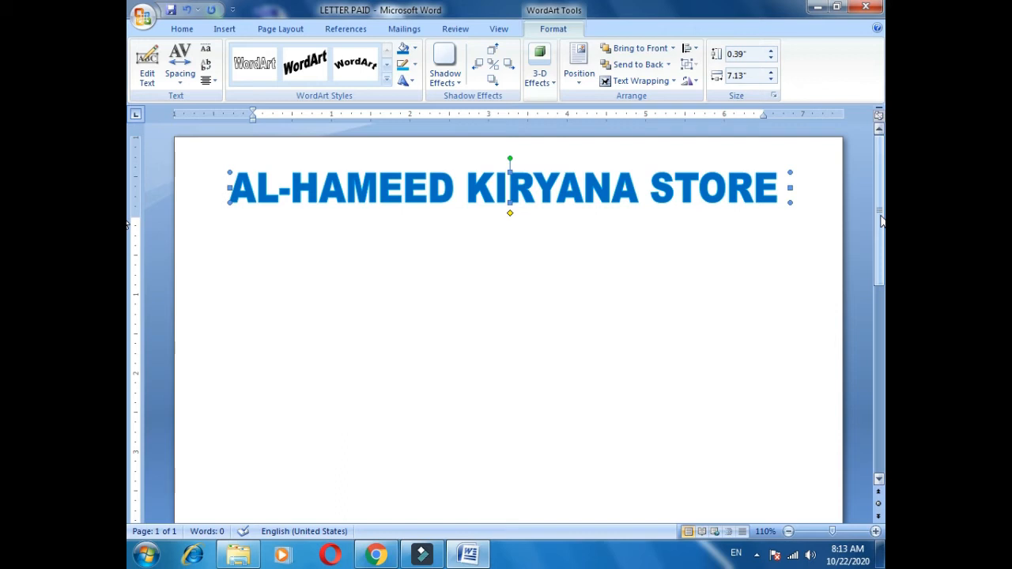
key(Escape)
scroll(791, 289, down, 2)
scroll(649, 281, up, 1)
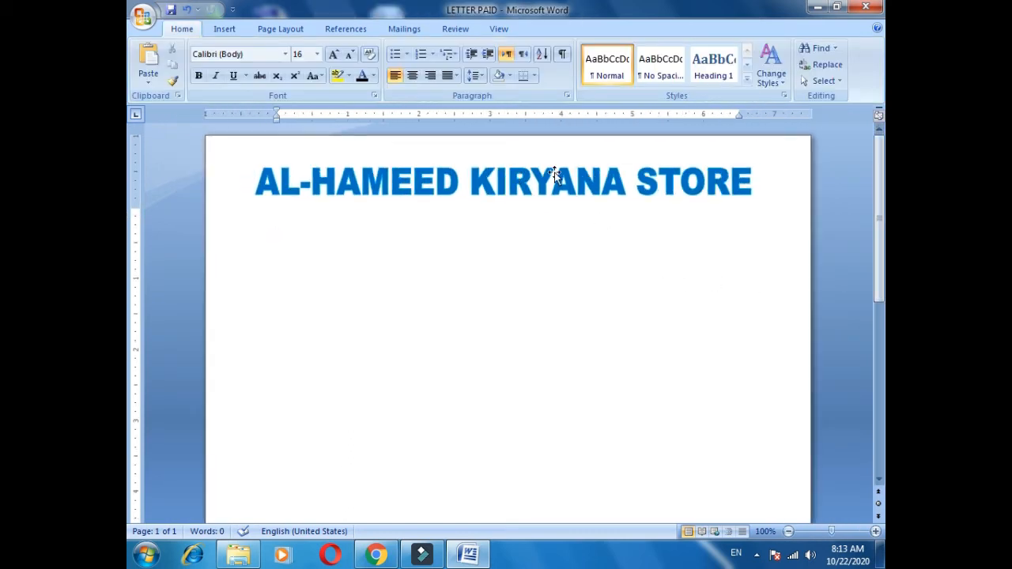
Add a centered "ADDRESS:-" label below the store-name WordArt and enlarge it to 32 pt.
text(ADDRESS:-)
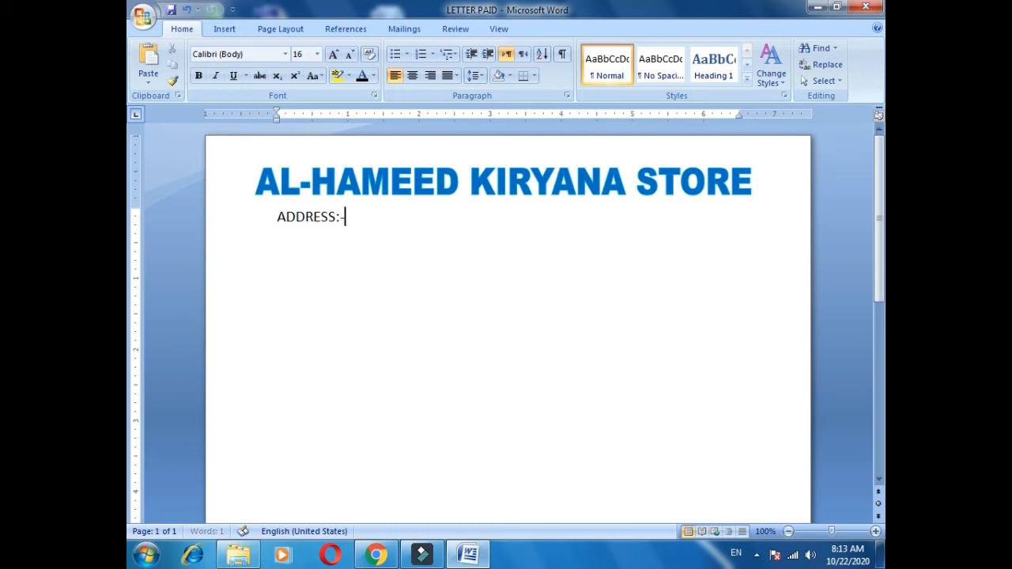
key(shift+Home)
key(ctrl+e)
key(ctrl+bracketright)
key(ctrl+bracketright)
key(ctrl+bracketright)
key(ctrl+bracketright)
key(ctrl+bracketright)
key(ctrl+bracketright)
key(ctrl+bracketright)
key(ctrl+bracketright)
key(ctrl+bracketright)
key(ctrl+bracketright)
key(ctrl+bracketright)
key(ctrl+bracketright)
key(ctrl+bracketright)
key(ctrl+bracketright)
key(ctrl+bracketright)
key(ctrl+bracketright)
key(End)
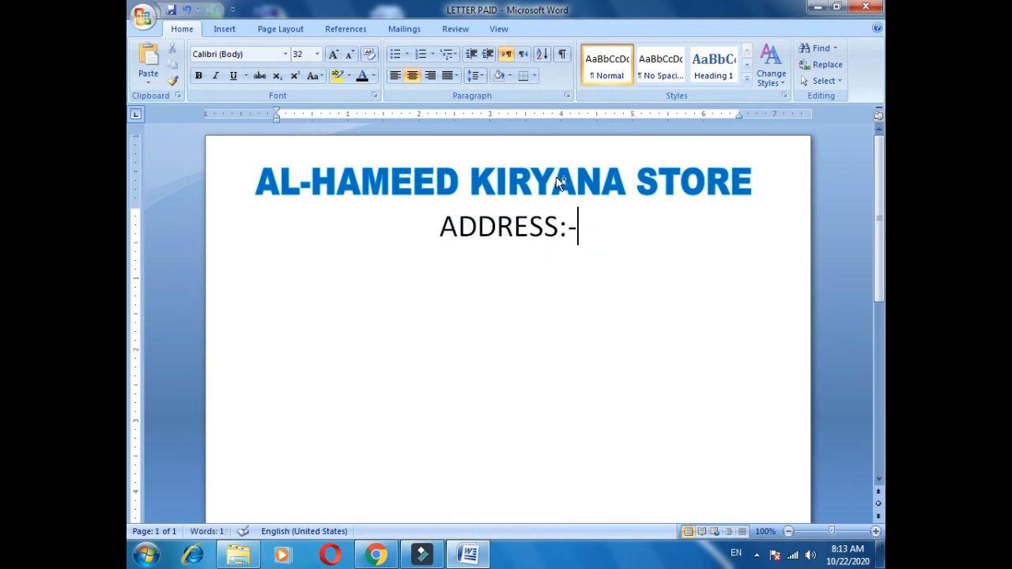
Nudge the store-name WordArt slightly higher on the page and deselect it.
click(556, 177)
key(ctrl+Up)
key(ctrl+Up)
key(ctrl+Up)
key(Escape)
key(Down)
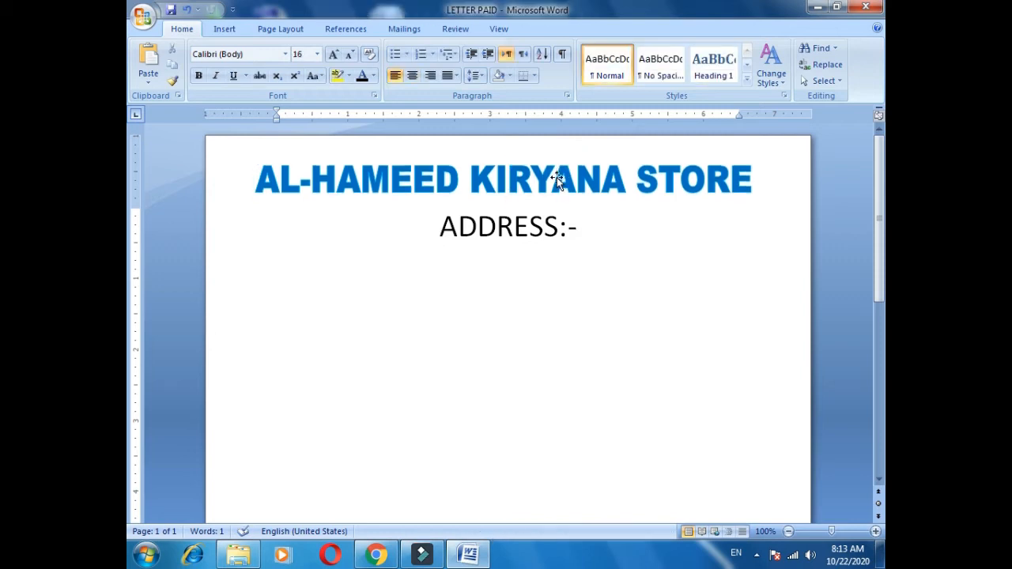
Try left-aligning the ADDRESS line, and undo the alignment change.
key(shift+Down)
key(shift+Left)
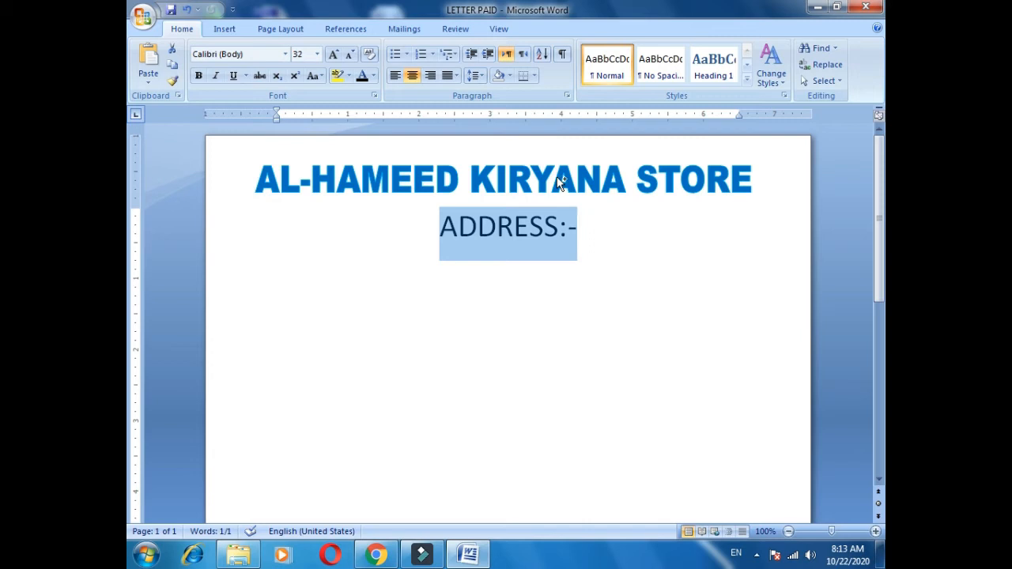
key(ctrl+l)
key(ctrl+z)
key(Right)
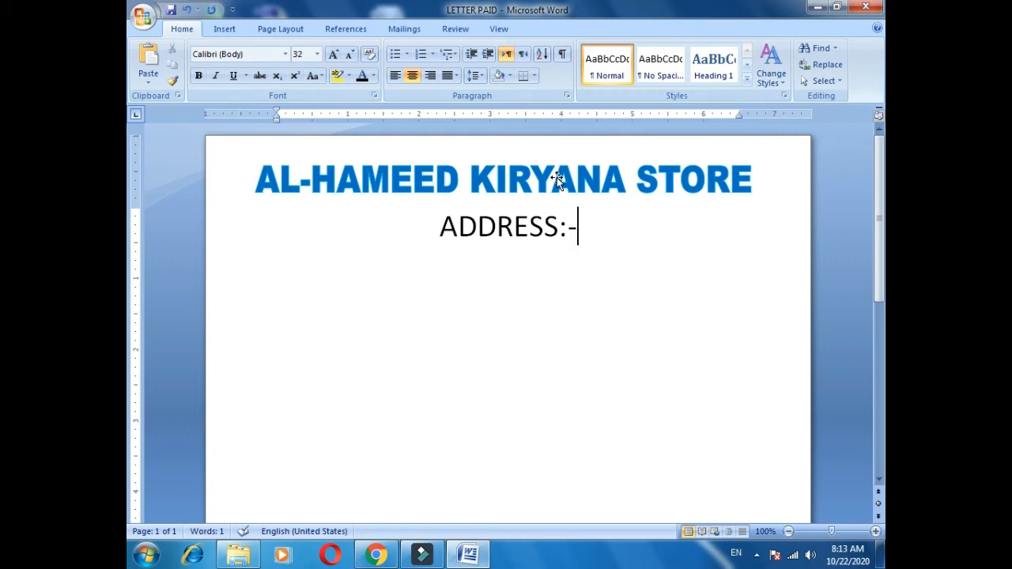
Add a new line after the ADDRESS line and save the document.
key(Return)
click(506, 188)
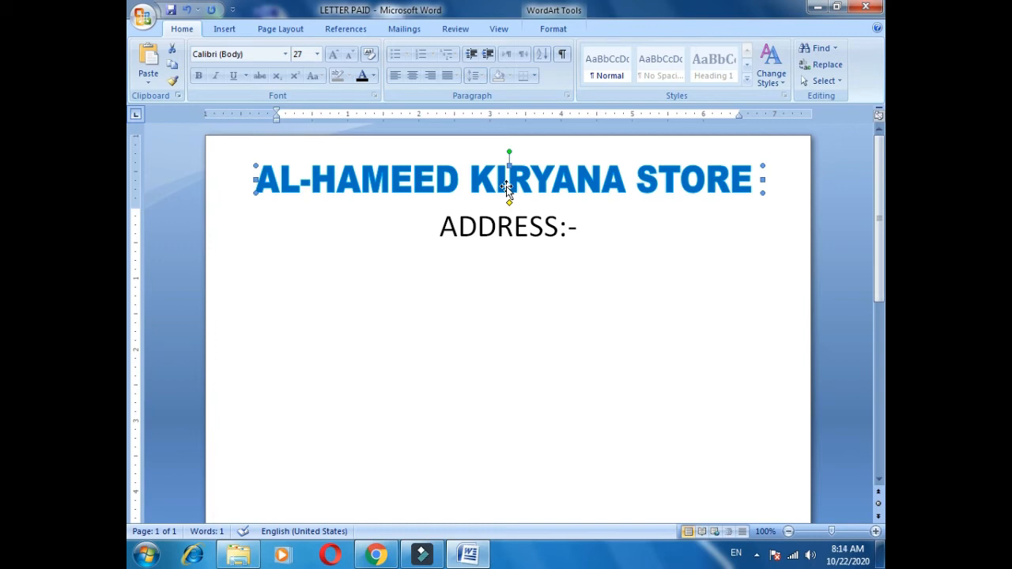
key(Escape)
key(ctrl+s)
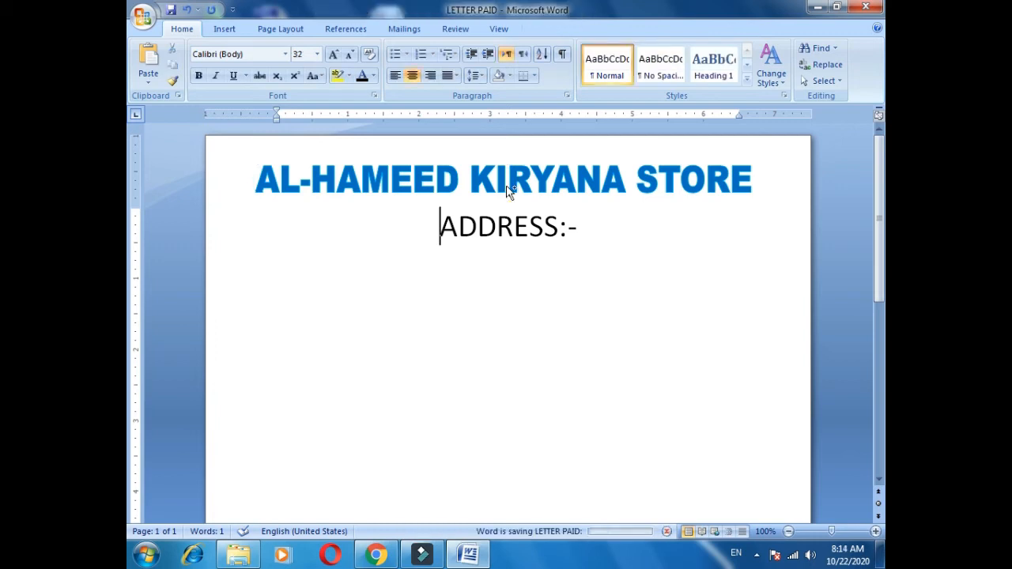
Complete the ADDRESS line with the store's road and city after the label.
key(Down)
key(Up)
key(End)
text(K)
key(BackSpace)
key(BackSpace)
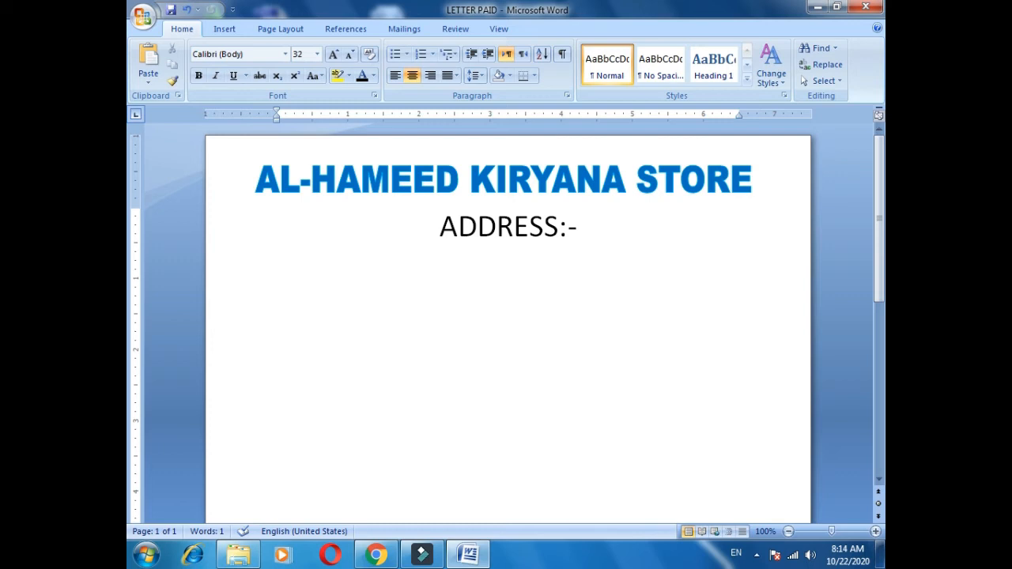
text(q)
key(BackSpace)
text(Au)
key(BackSpace)
key(BackSpace)
text(Quaid)
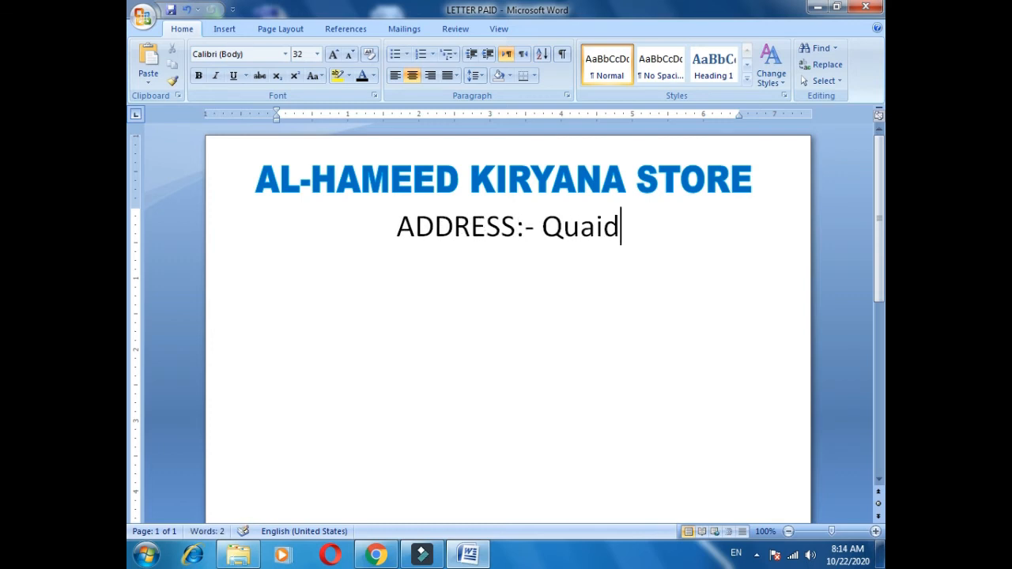
text(-e-Azam Road)
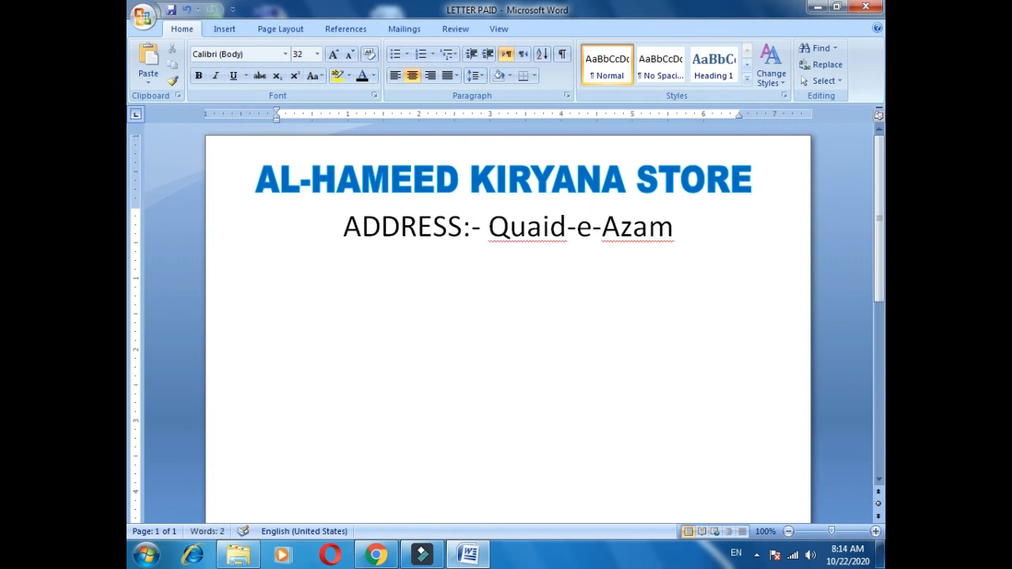
key(Return)
text(Jacobabad)
Reduce the whole address line to 19 pt so it fits on one line, and save the document.
key(shift+Up)
key(shift+Home)
key(ctrl+bracketleft)
key(ctrl+bracketleft)
key(ctrl+bracketleft)
key(ctrl+bracketleft)
key(ctrl+bracketleft)
key(ctrl+bracketleft)
key(ctrl+bracketleft)
key(ctrl+bracketleft)
key(ctrl+bracketleft)
key(ctrl+bracketleft)
key(ctrl+bracketleft)
key(ctrl+bracketleft)
key(ctrl+bracketleft)
key(ctrl+s)
key(End)
key(Return)
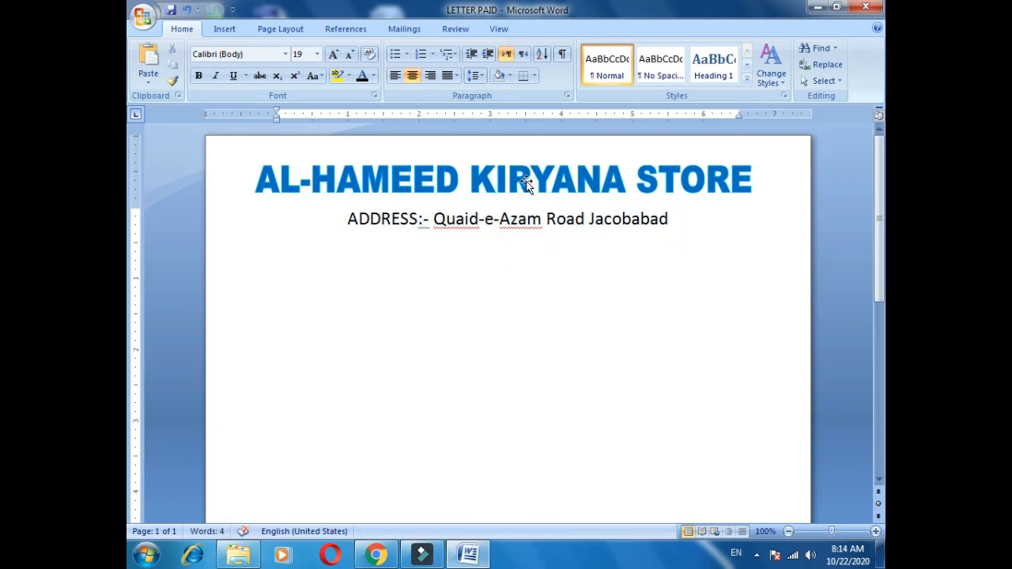
Change the word ADDRESS in the address line to "Address" with only an initial capital.
key(ctrl+shift+Right)
key(shift+F3)
key(shift+F3)
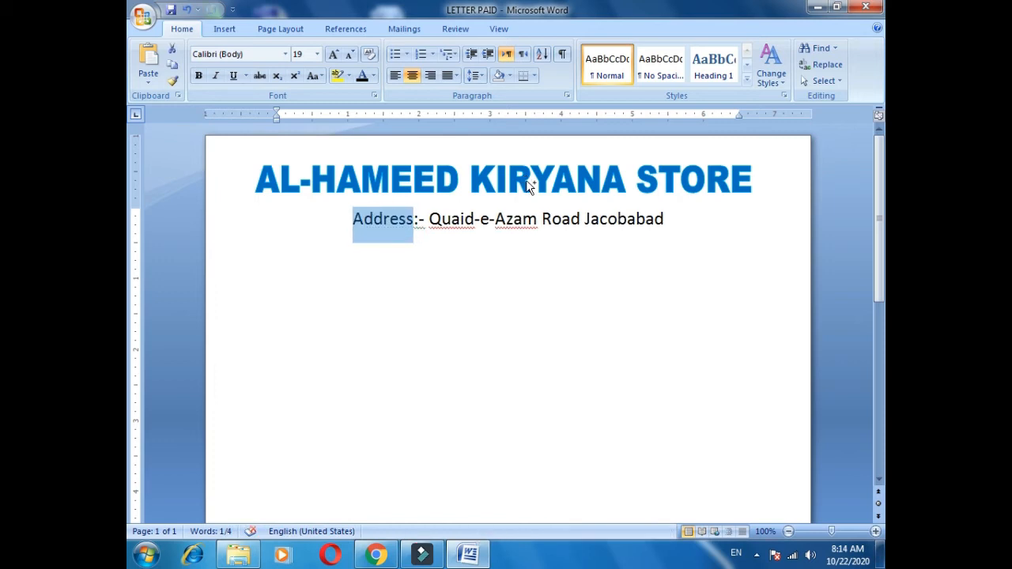
Add a left-aligned "PROP:-" label with the proprietor's full name on the line below the address.
key(Down)
key(ctrl+l)
text(PROP:)
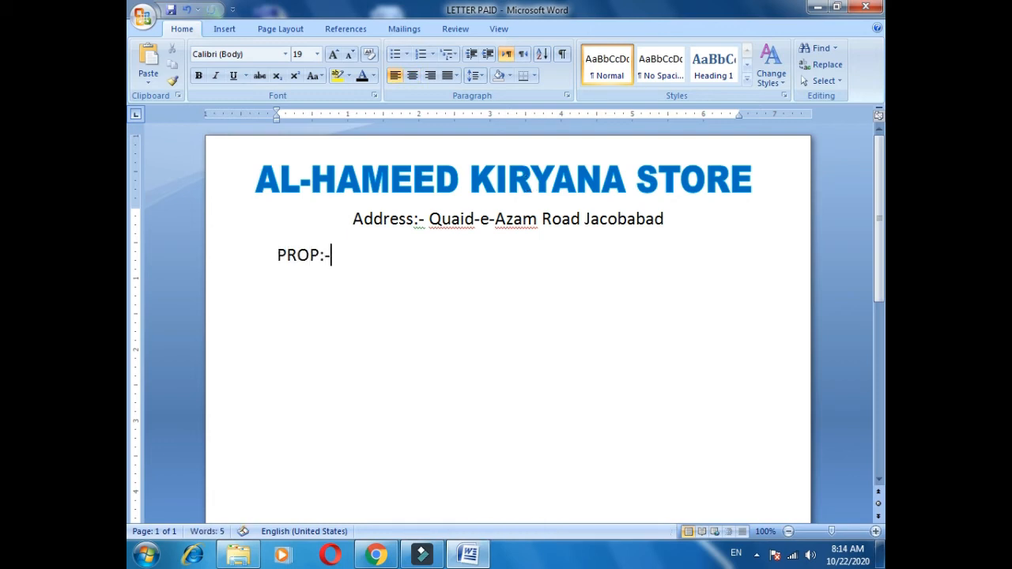
Add "Mob#" with the store's mobile number on the PROP line, spaced three tab stops after the name.
key(Tab)
key(Tab)
key(Tab)
key(Tab)
key(Tab)
text(Le)
key(BackSpace)
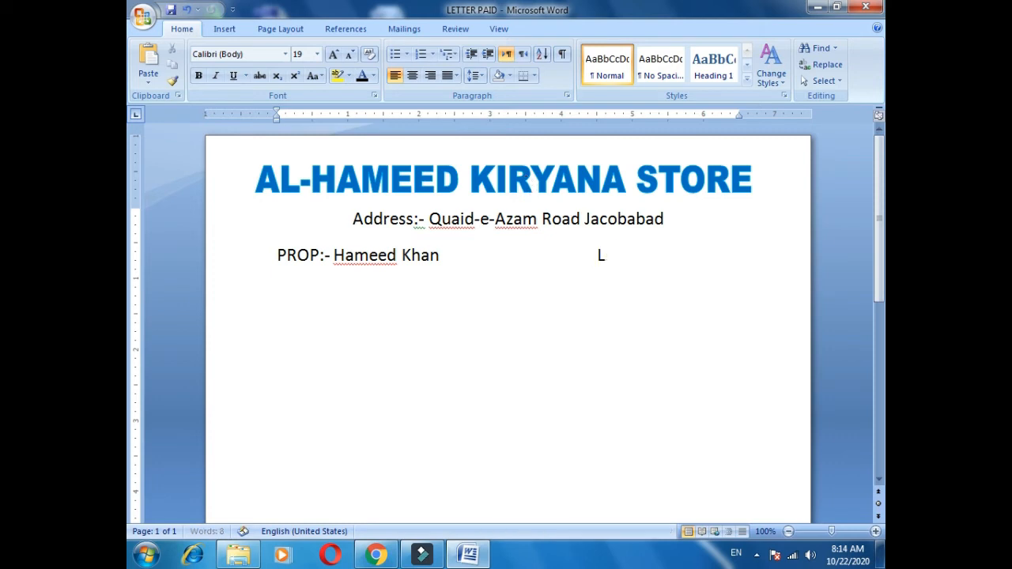
key(BackSpace)
text(Mob)
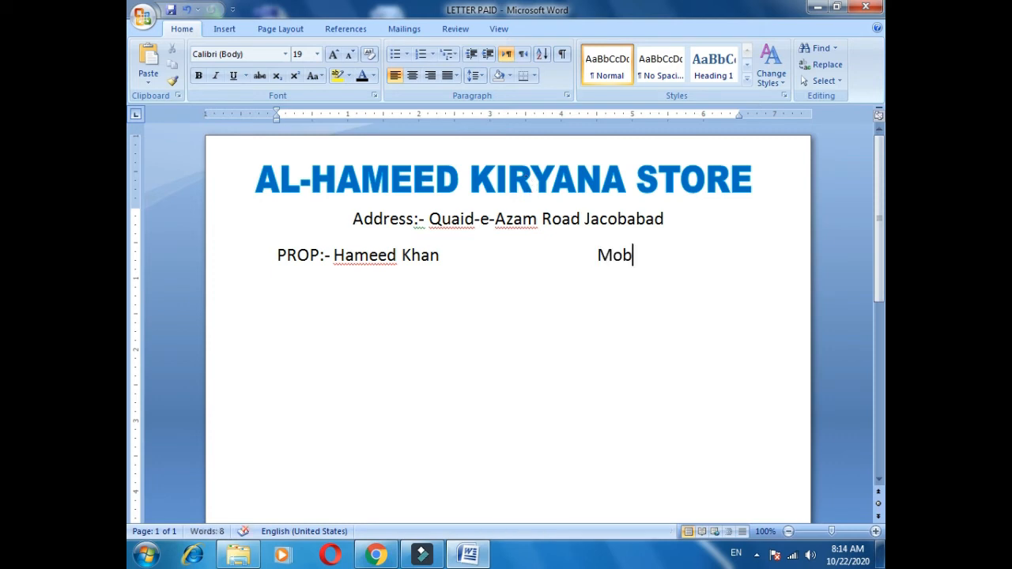
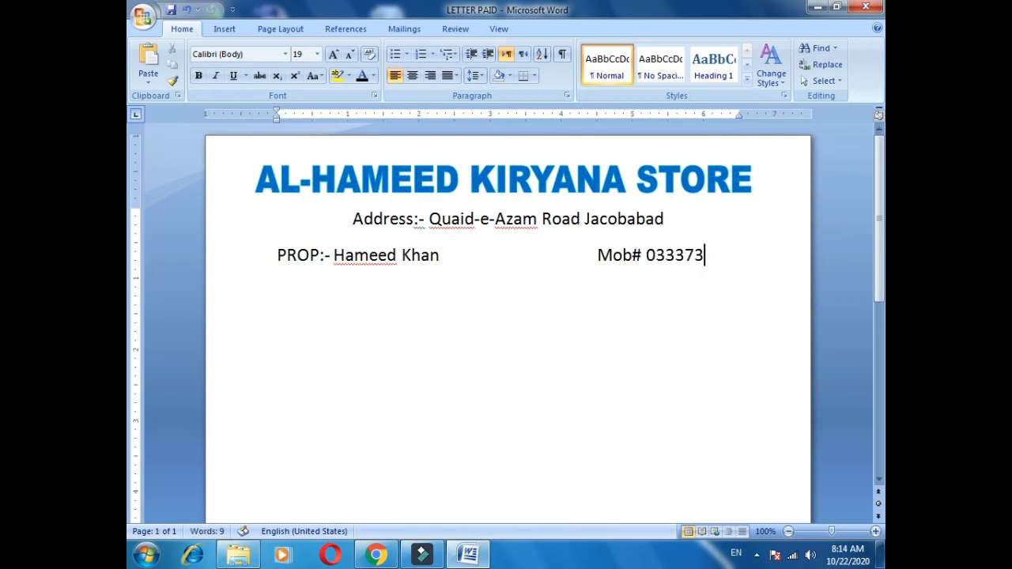
Reduce the proprietor and mobile number line to 17 pt so it fits on one line, and save the document.
key(shift+Home)
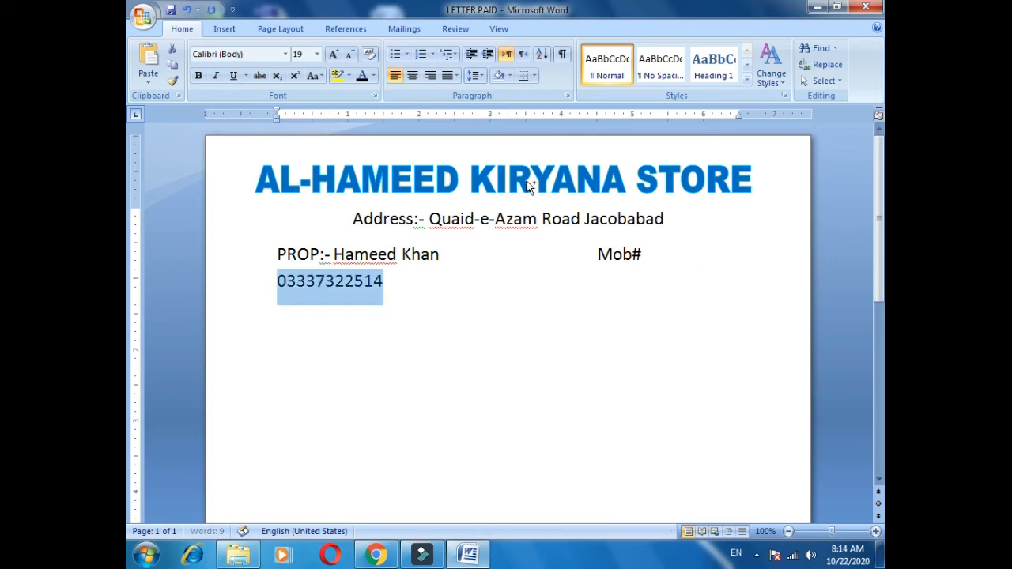
key(shift+Up)
key(ctrl+bracketleft)
key(ctrl+bracketleft)
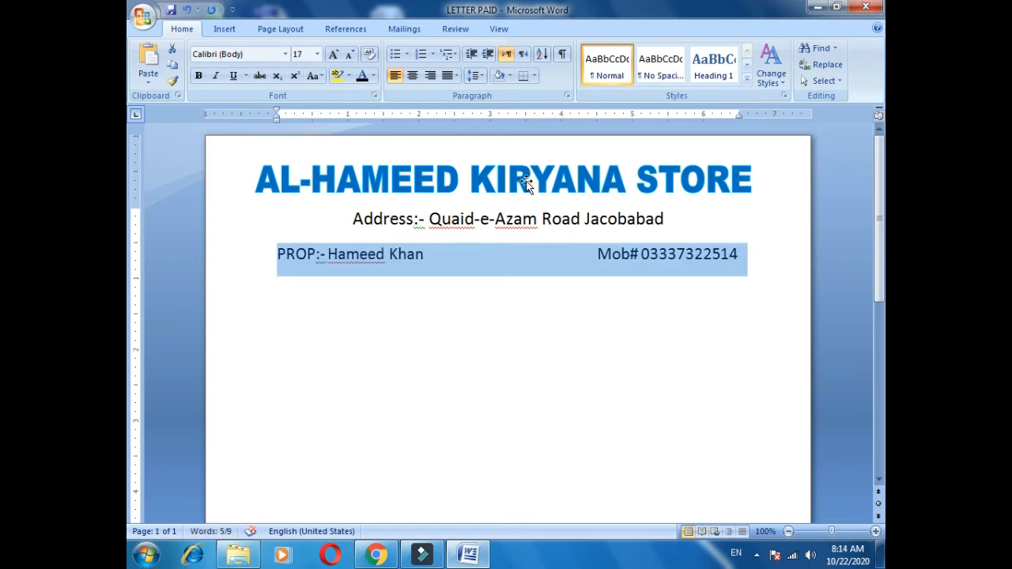
key(Left)
key(ctrl+s)
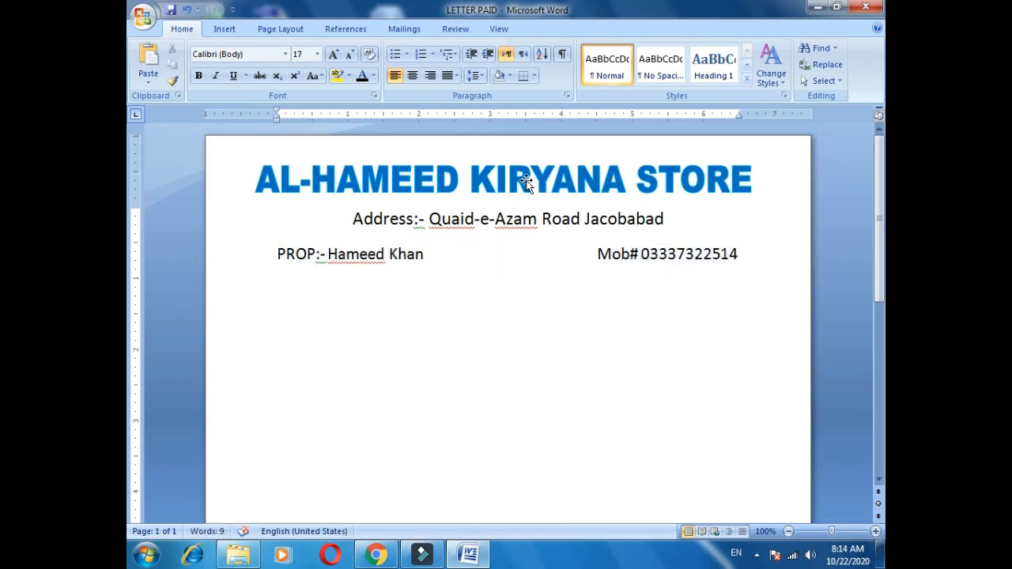
Draw a straight horizontal line about 7.47" wide directly below the proprietor and mobile number line.
click(232, 31)
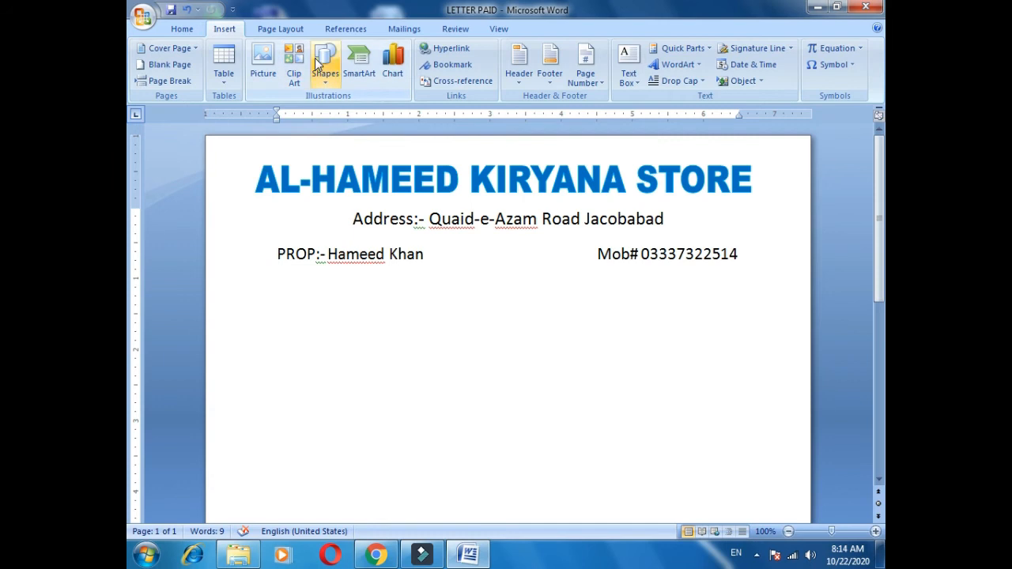
click(324, 61)
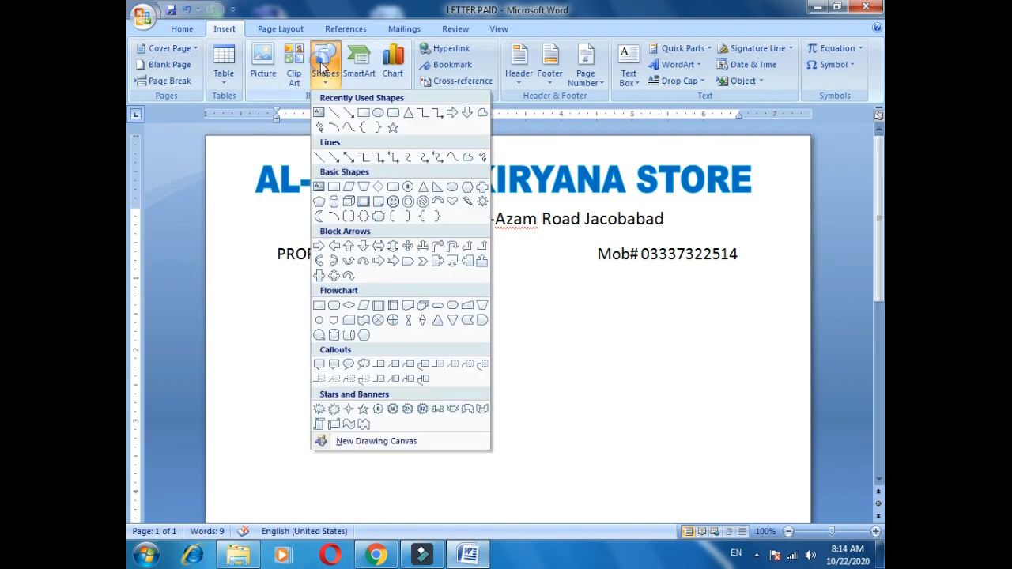
click(334, 111)
mouse_move(242, 266)
mouse_down()
mouse_move(803, 276)
mouse_move(767, 284)
mouse_move(775, 280)
mouse_up()
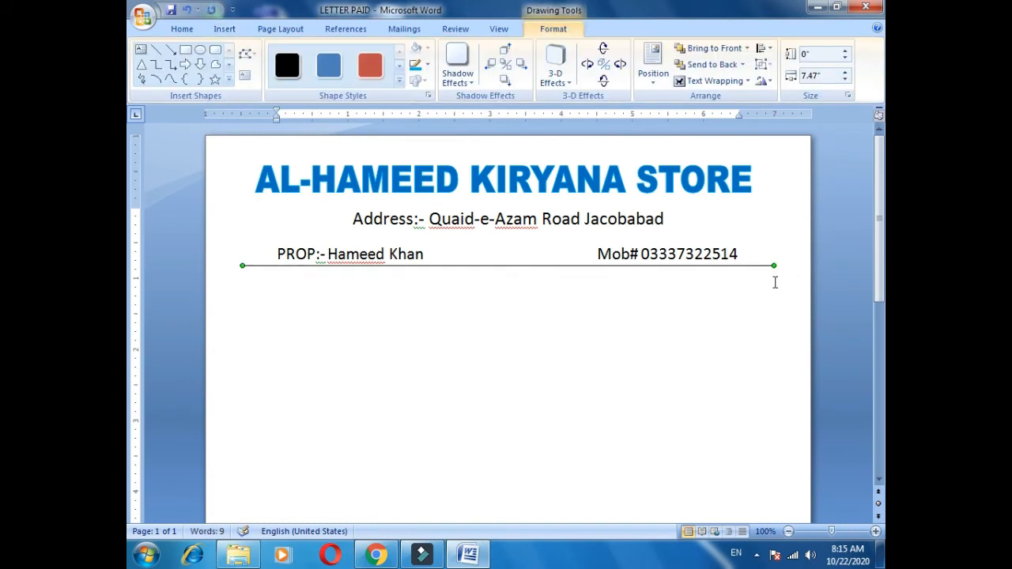
Duplicate the horizontal line and nudge the copy up to just below the original.
key(ctrl+c)
key(ctrl+v)
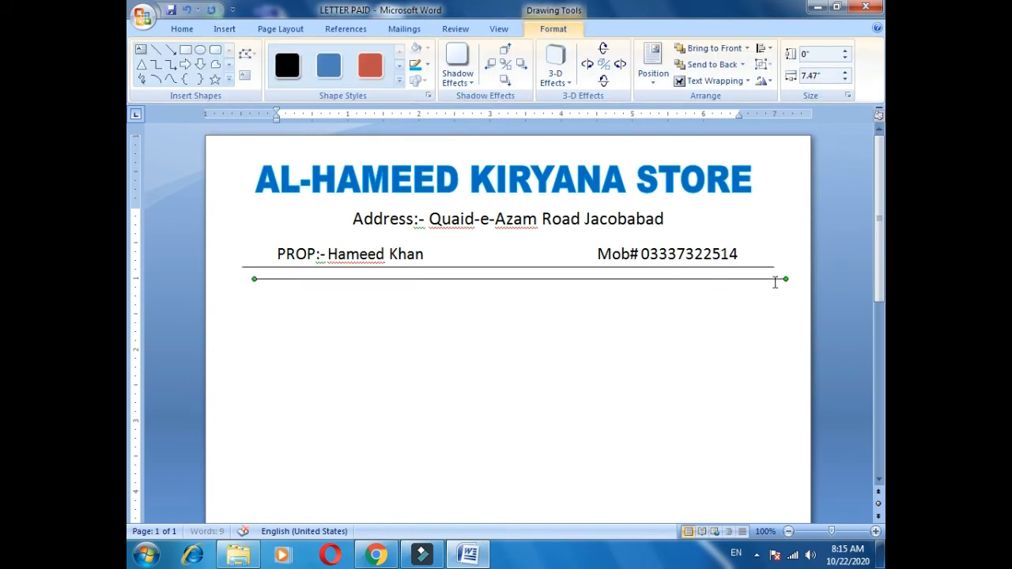
key(ctrl+Up)
Set the copied line's horizontal alignment to Center in its layout formatting, and save the document.
key(shift+F10)
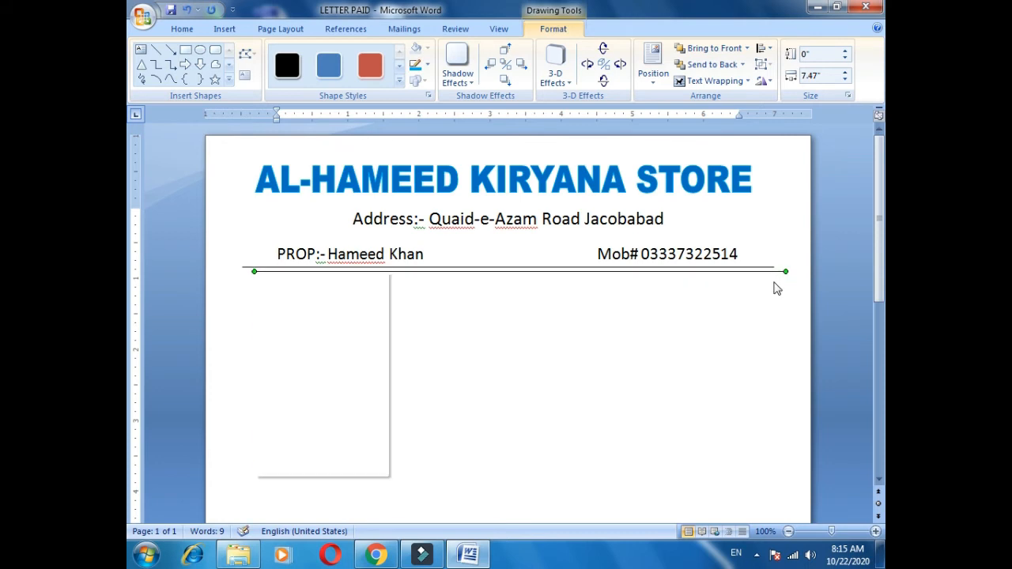
key(o)
click(425, 234)
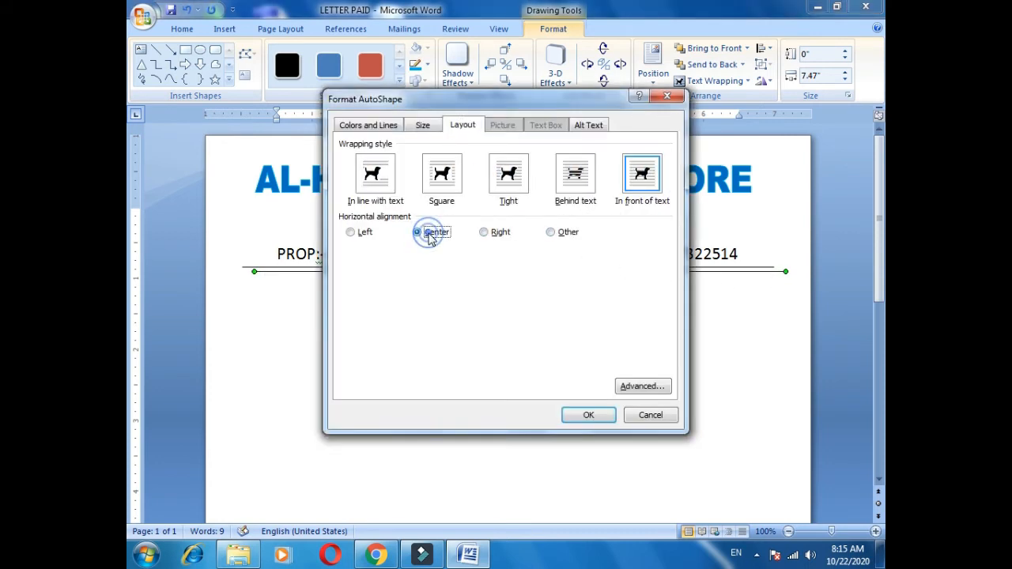
key(Return)
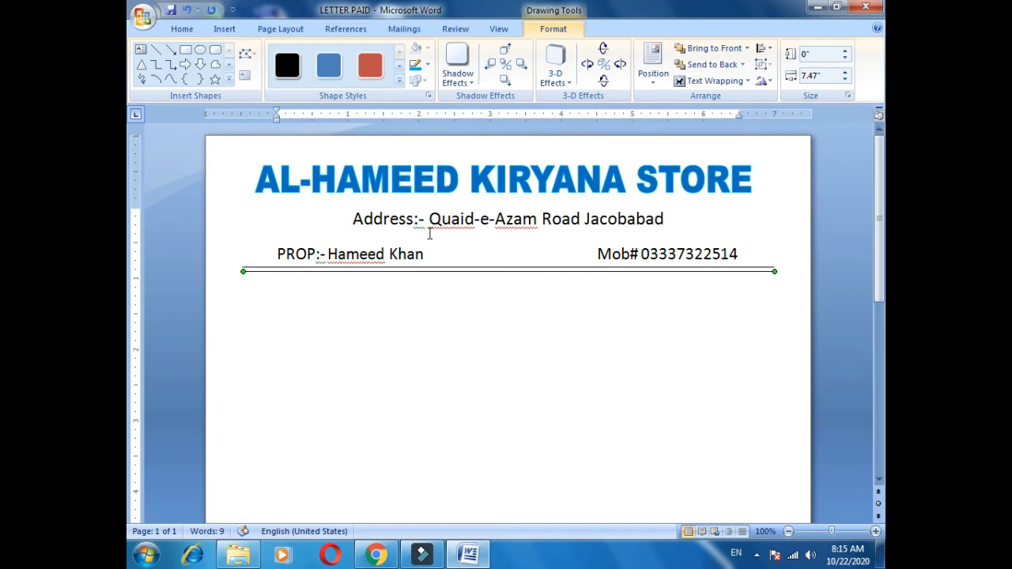
key(Escape)
key(ctrl+s)
Add a left-aligned "Ref:" label followed by an underscore blank below the double lines.
key(Up)
key(Up)
key(Up)
key(Down)
key(ctrl+l)
text(Refer)
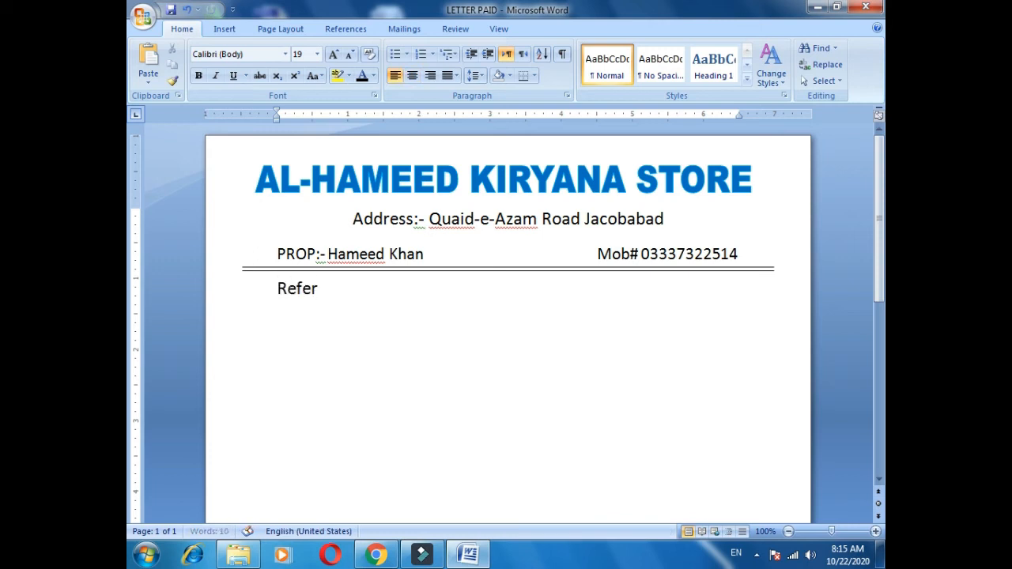
text(__________________)
Reduce the "Ref:" label and its underscore blank to 15 pt.
key(ctrl+shift+Left)
key(ctrl+shift+Left)
key(ctrl+bracketleft)
key(ctrl+bracketleft)
key(ctrl+bracketleft)
key(ctrl+bracketleft)
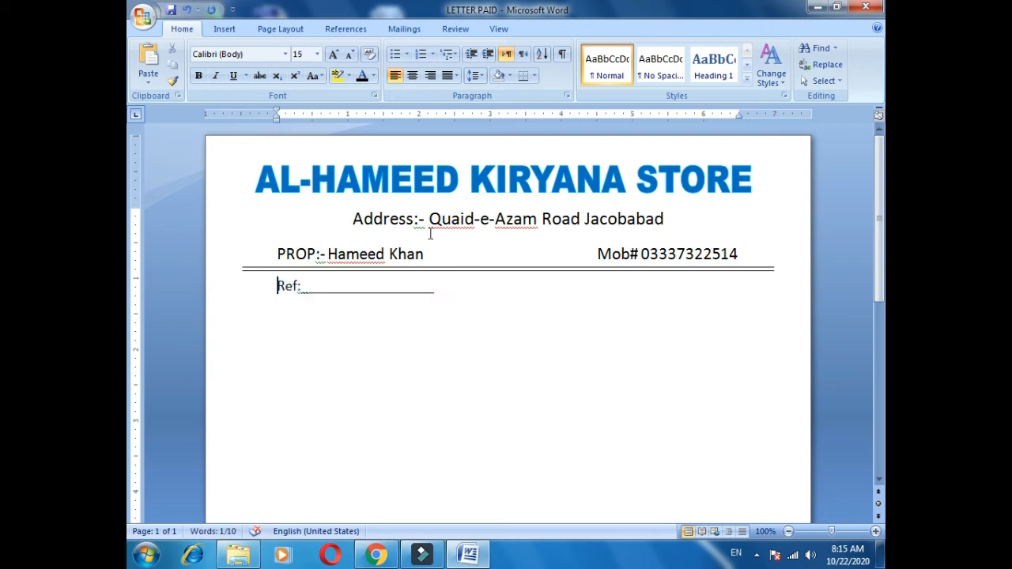
Enlarge only the "Ref:" label to 19 pt and add a hyphen after its colon.
key(ctrl+shift+Left)
key(ctrl+shift+Left)
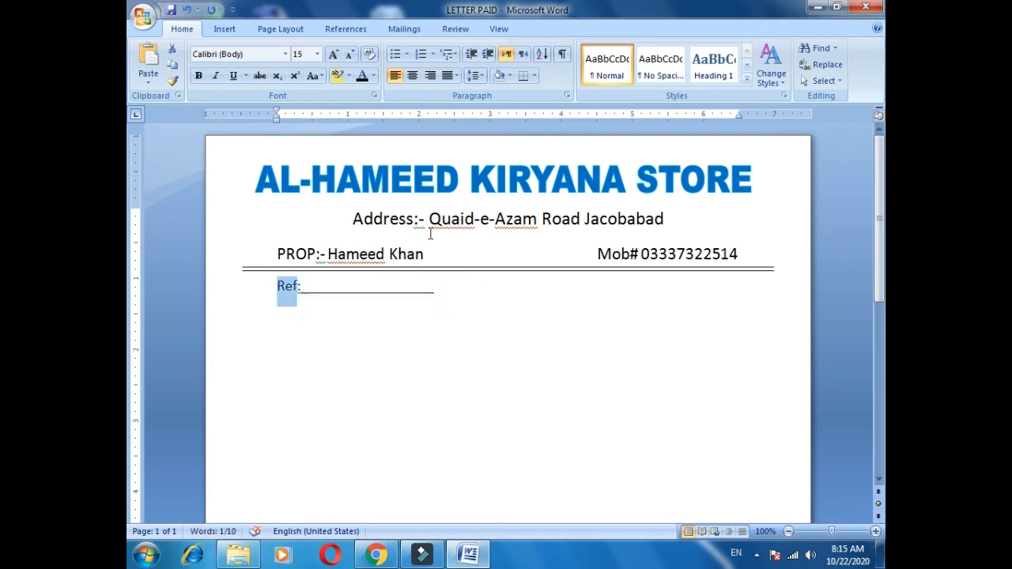
key(ctrl+bracketright)
key(ctrl+bracketright)
key(ctrl+bracketright)
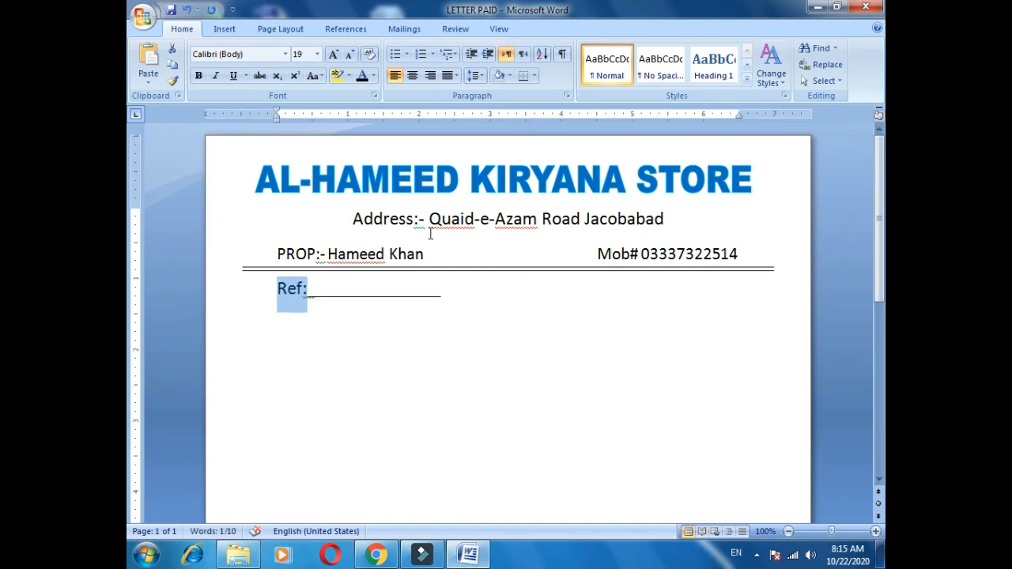
key(Right)
text(-)
Add "Dated:" with an underscore blank on the Ref line, spaced three tab stops after the Ref blank.
key(End)
key(Tab)
key(Tab)
key(Tab)
key(Tab)
key(Tab)
text(Dated: _______________)
key(BackSpace)
key(BackSpace)
Enlarge the word "Dated" to 18 pt and shorten its underscore blank to fit on the same line.
key(ctrl+Left)
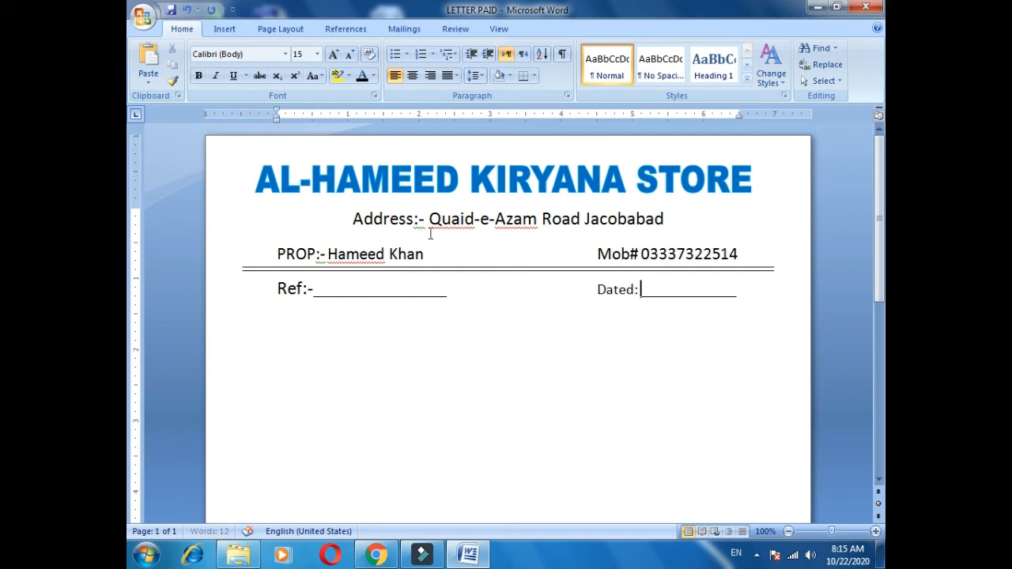
key(ctrl+shift+Left)
key(ctrl+shift+period)
key(ctrl+shift+period)
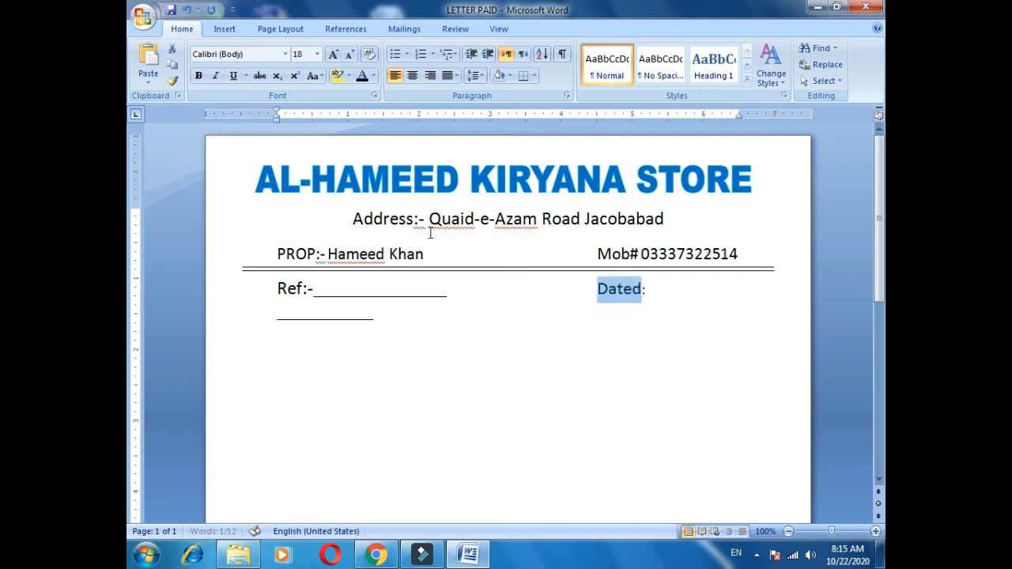
key(End)
key(Down)
key(BackSpace)
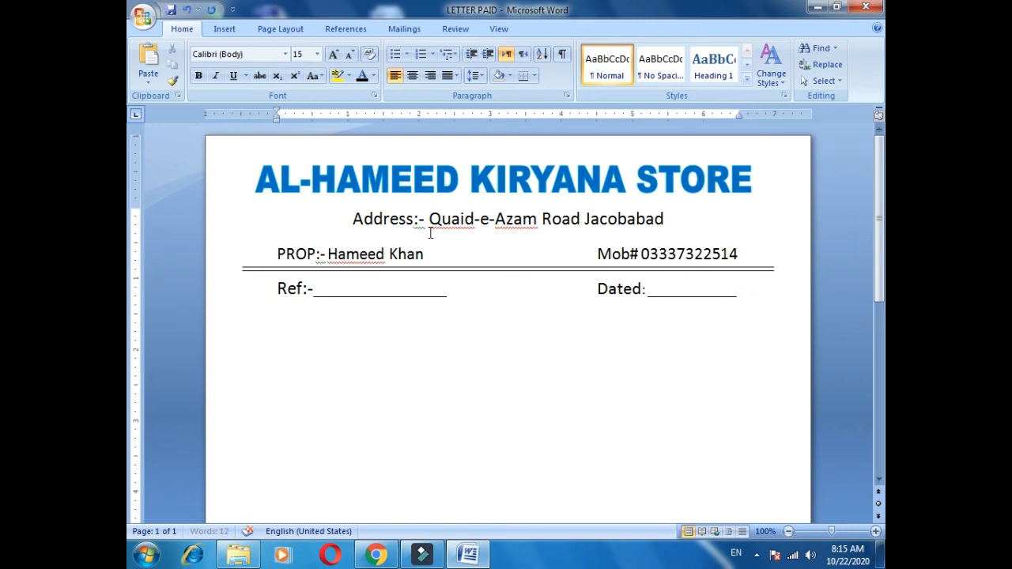
Try enlarging the underscore blank after "Dated:", and undo the size change.
key(ctrl+shift+Left)
key(ctrl+shift+period)
key(ctrl+z)
Save the letterhead document.
key(ctrl+s)
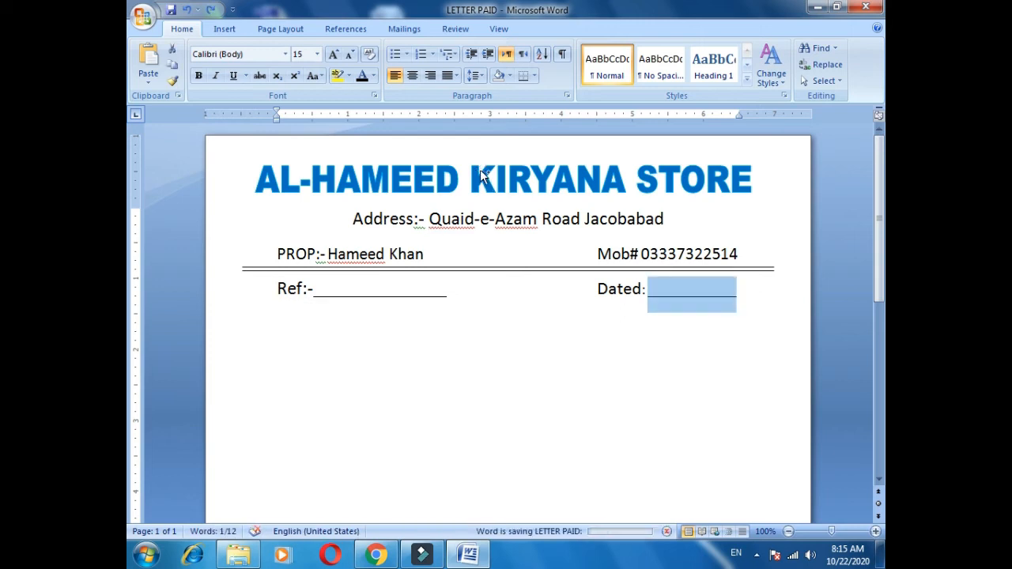
Save a copy of the letterhead as a Word document named LETTER PAID2 on the Desktop.
key(F12)
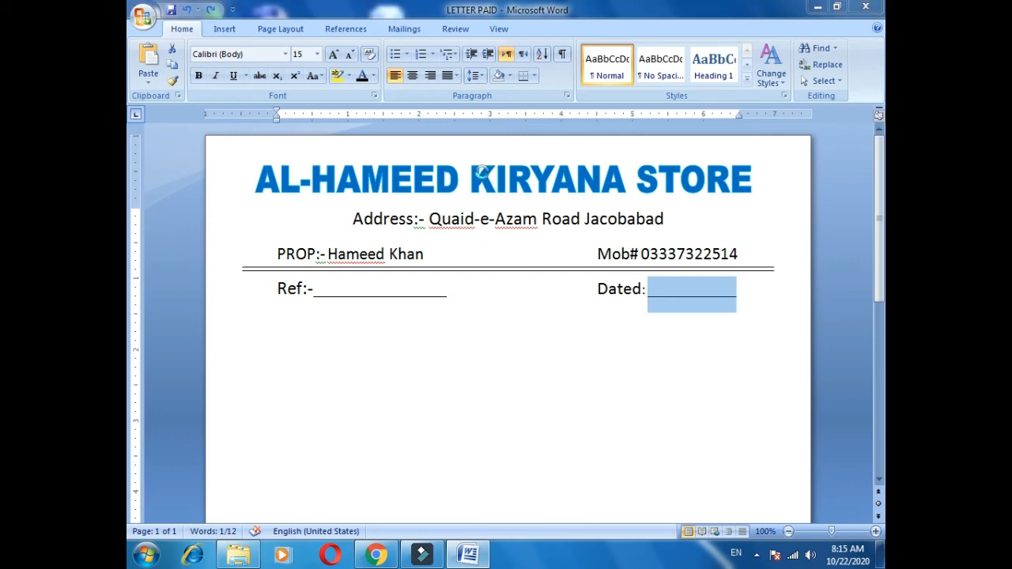
click(242, 78)
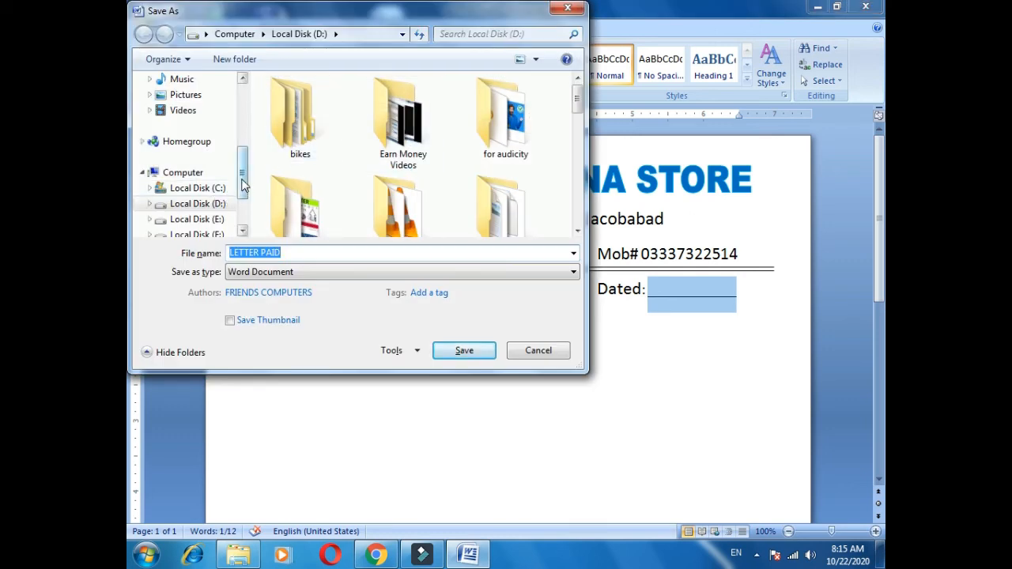
click(185, 148)
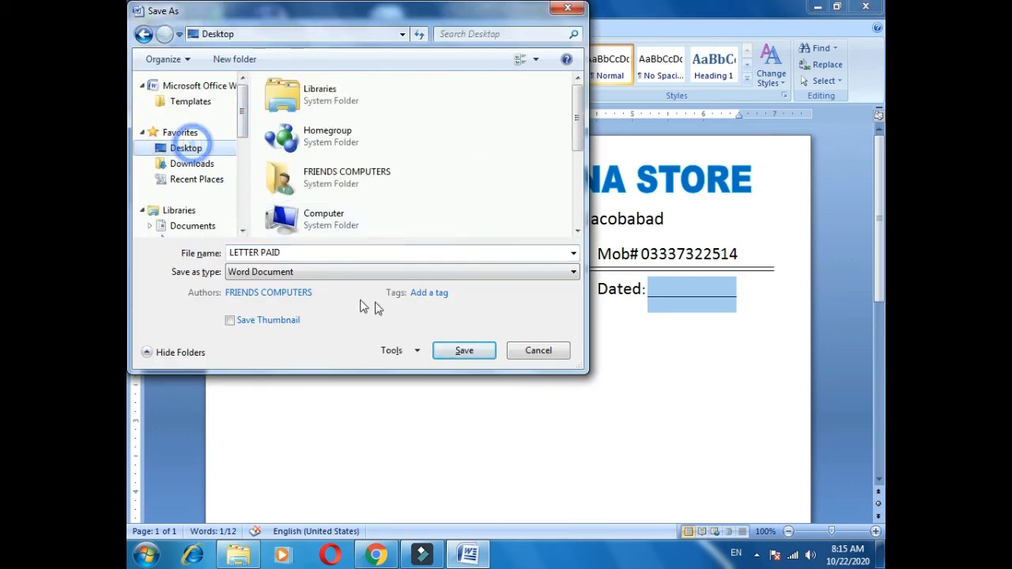
click(342, 253)
click(341, 253)
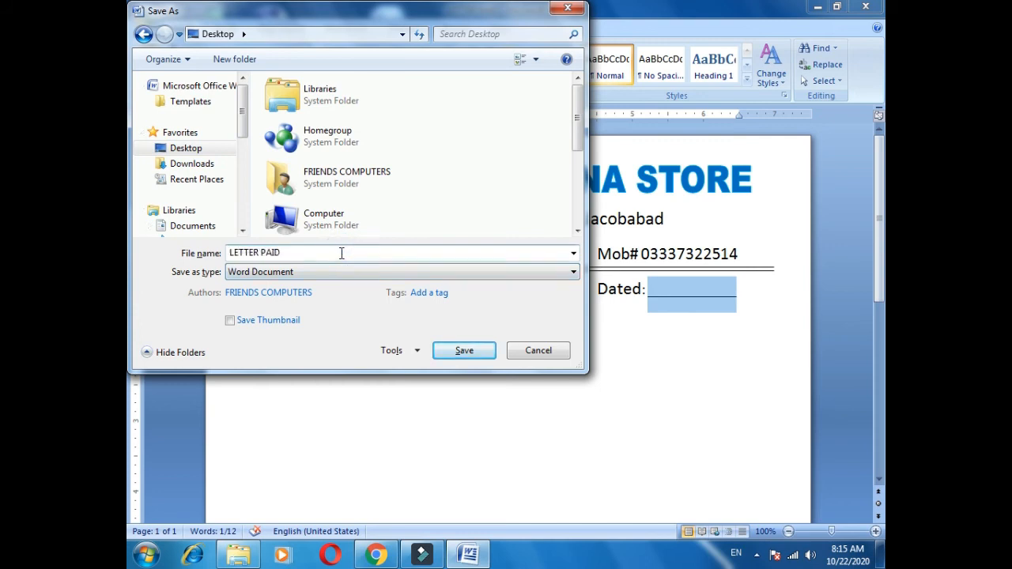
key(Return)
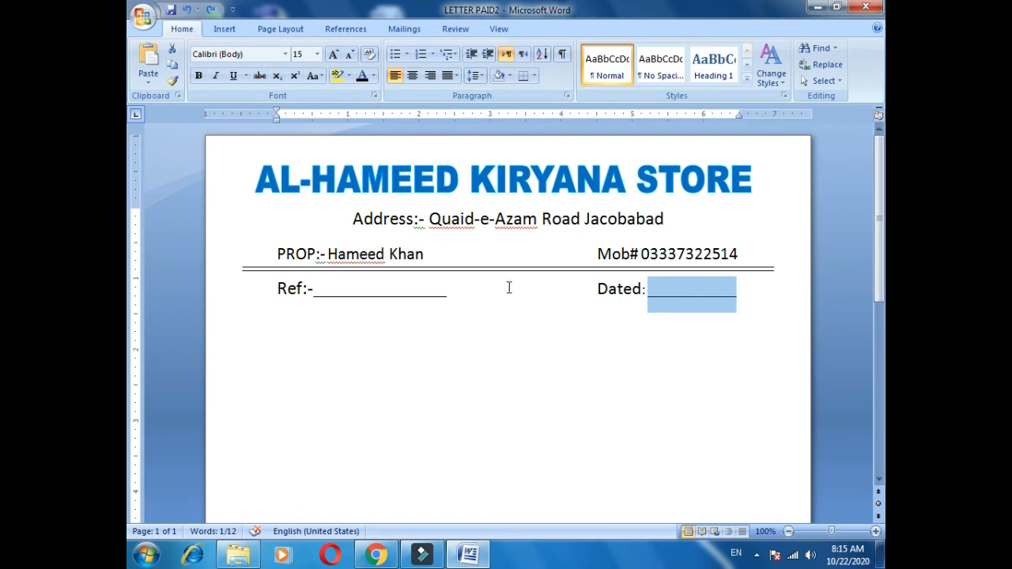
Examine the whole letterhead page, from the header lines down to the empty body area.
click(433, 222)
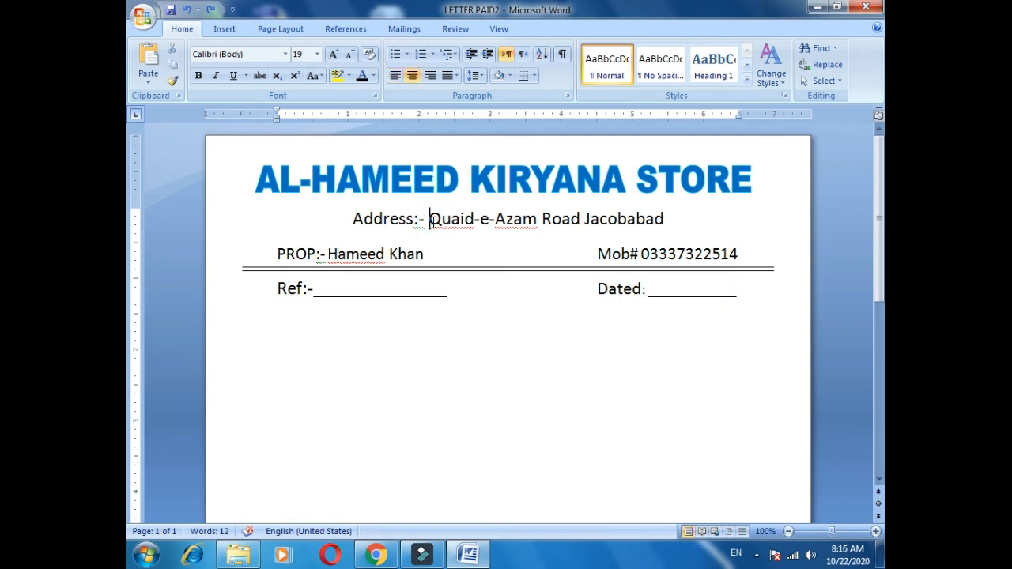
triple_click(435, 224)
scroll(433, 225, down, 6)
scroll(436, 226, up, 2)
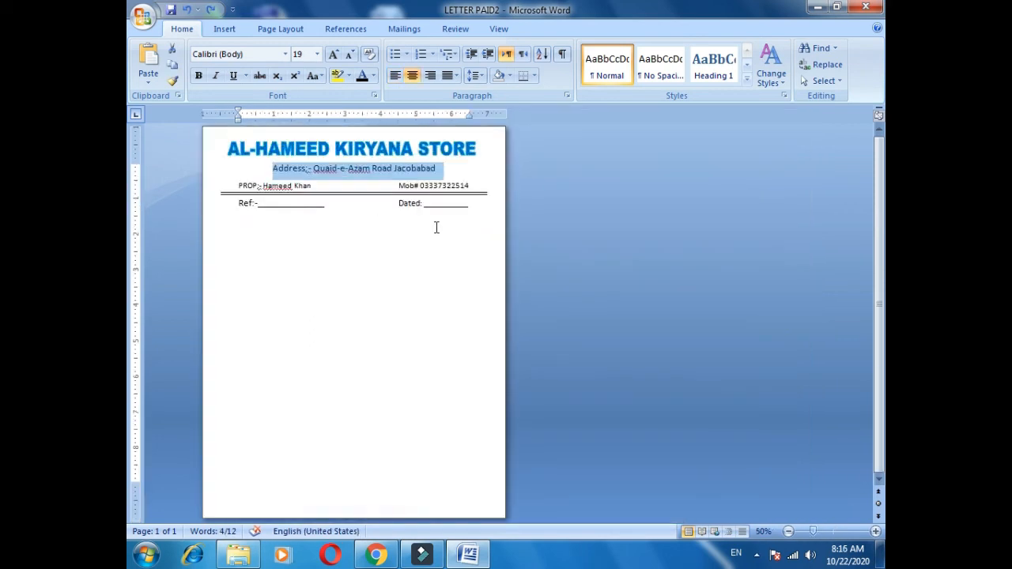
scroll(583, 300, down, 3)
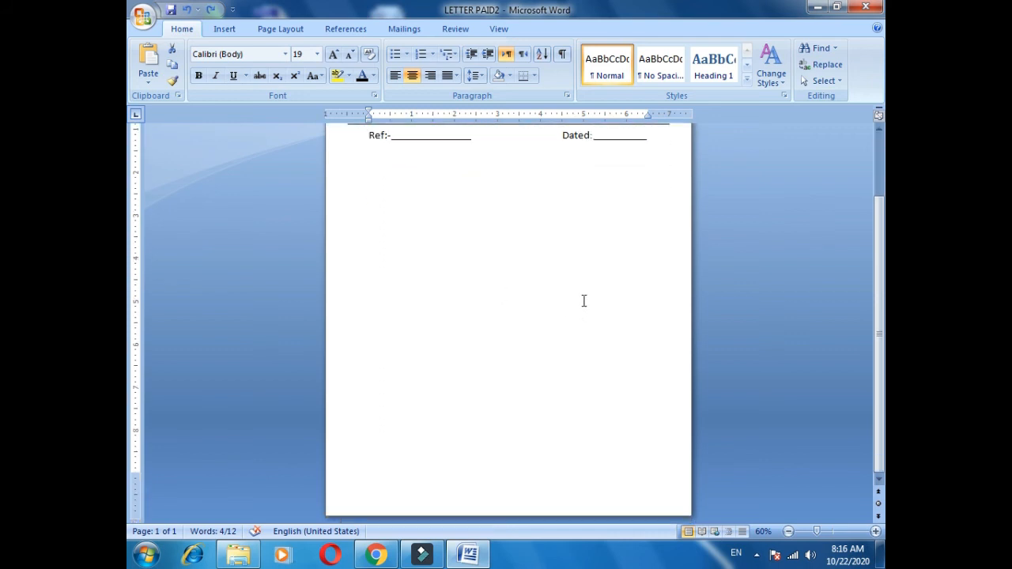
key(ctrl+End)
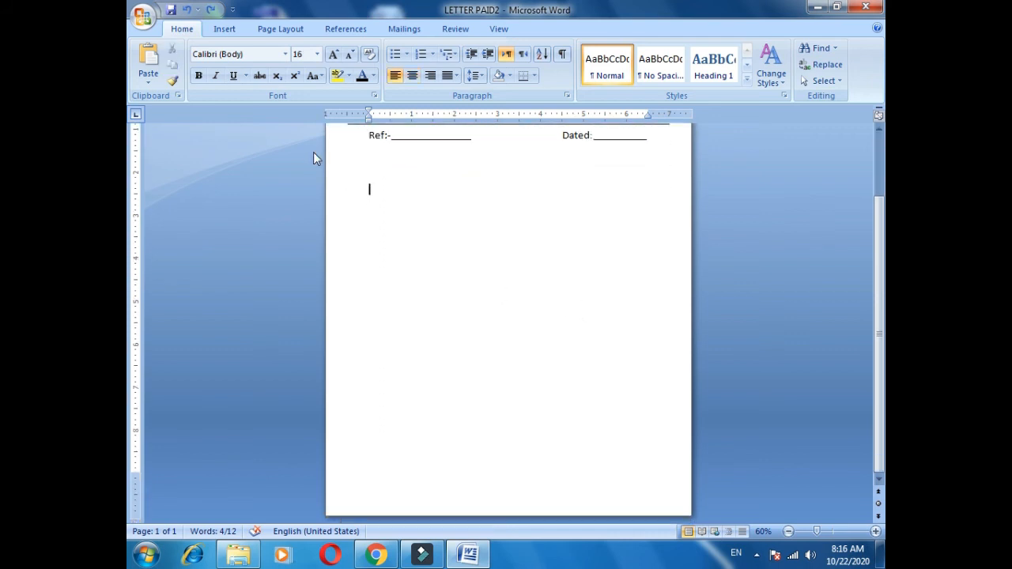
key(ctrl+Home)
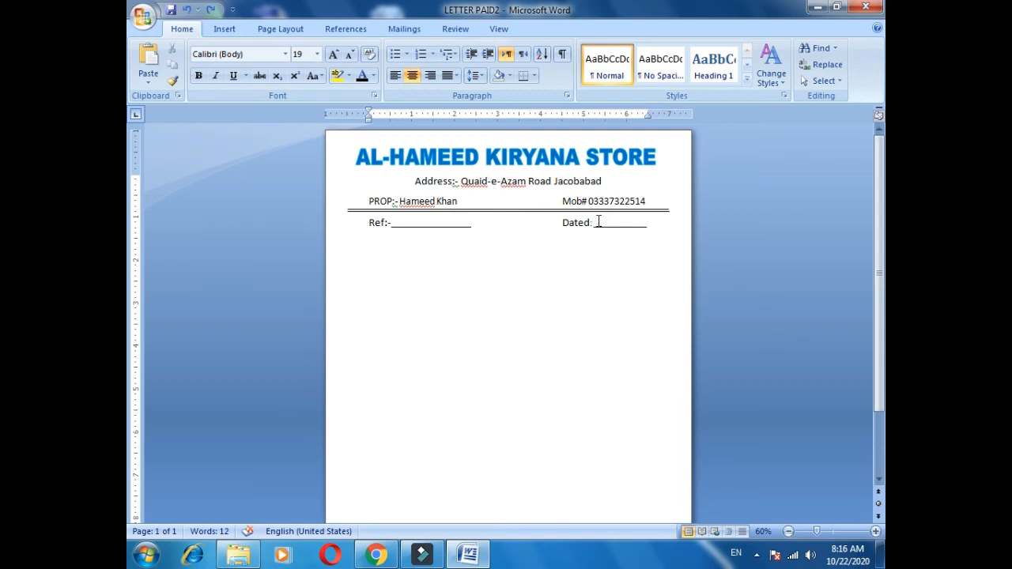
scroll(580, 474, down, 3)
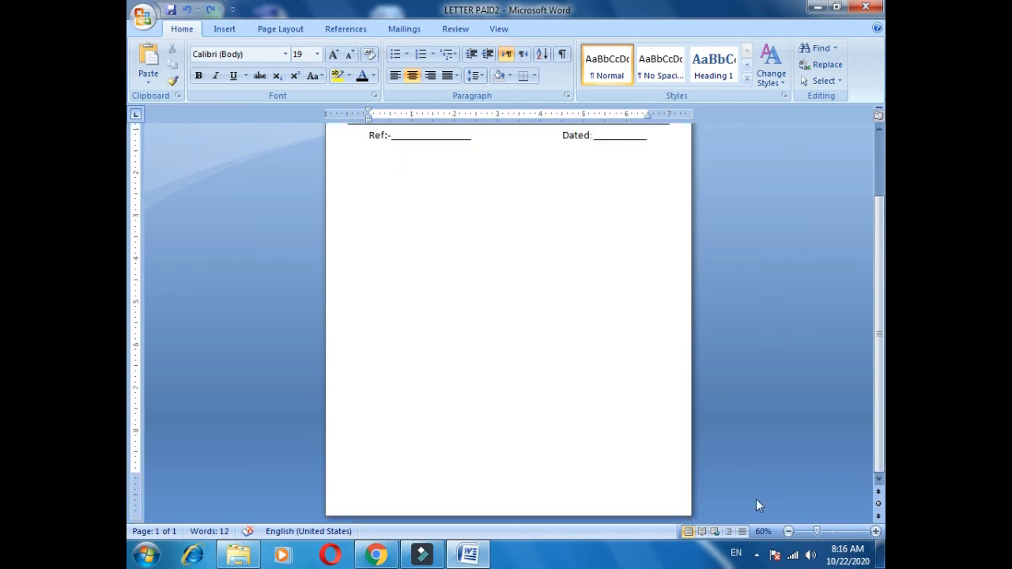
scroll(589, 401, up, 2)
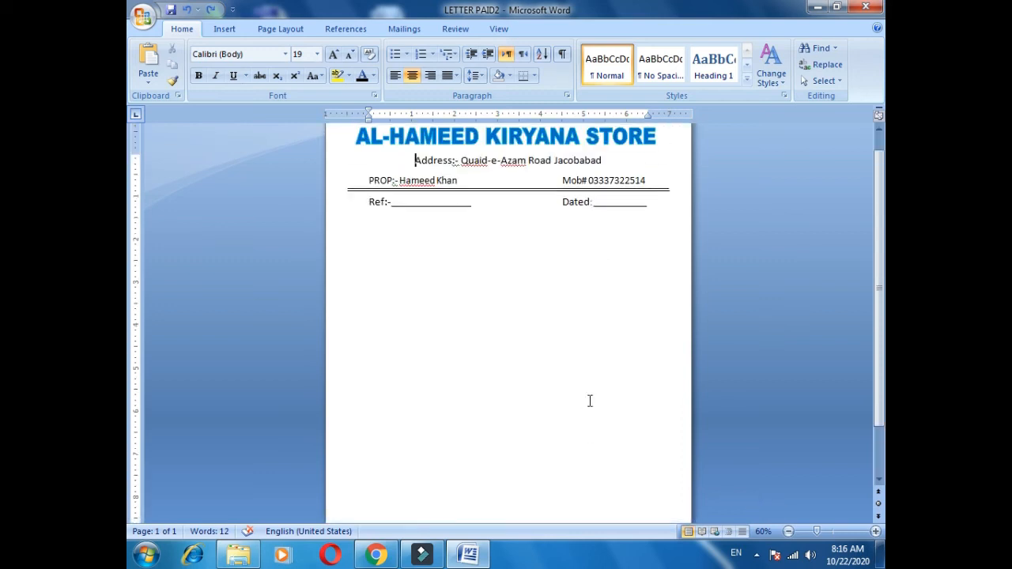
click(218, 30)
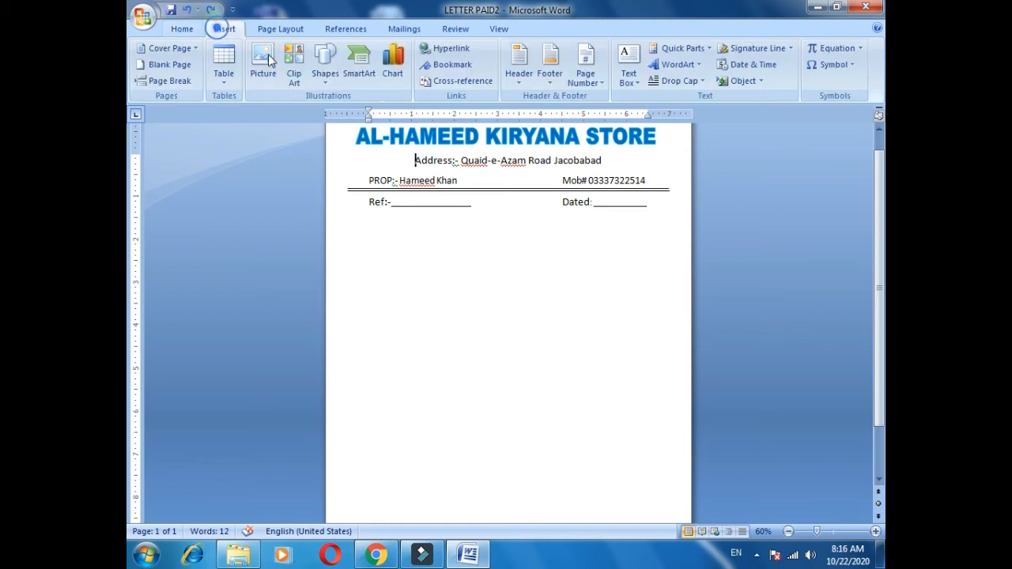
ctrl+scroll(502, 238, up, 4)
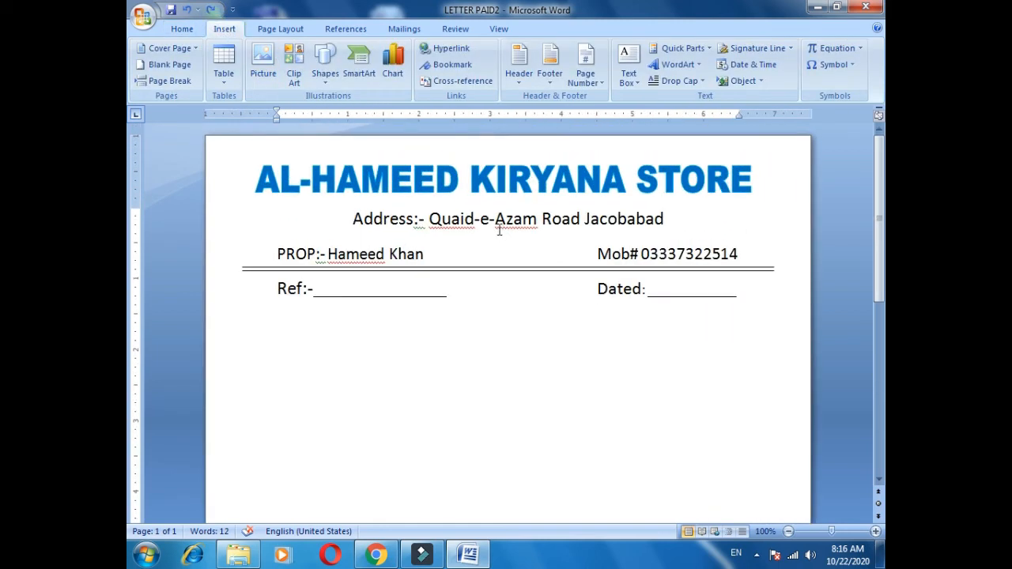
Try placing a duplicate of the WordArt title lower on the page, and delete the duplicate.
click(438, 181)
ctrl+scroll(443, 190, down, 1)
scroll(534, 306, down, 5)
scroll(534, 307, up, 5)
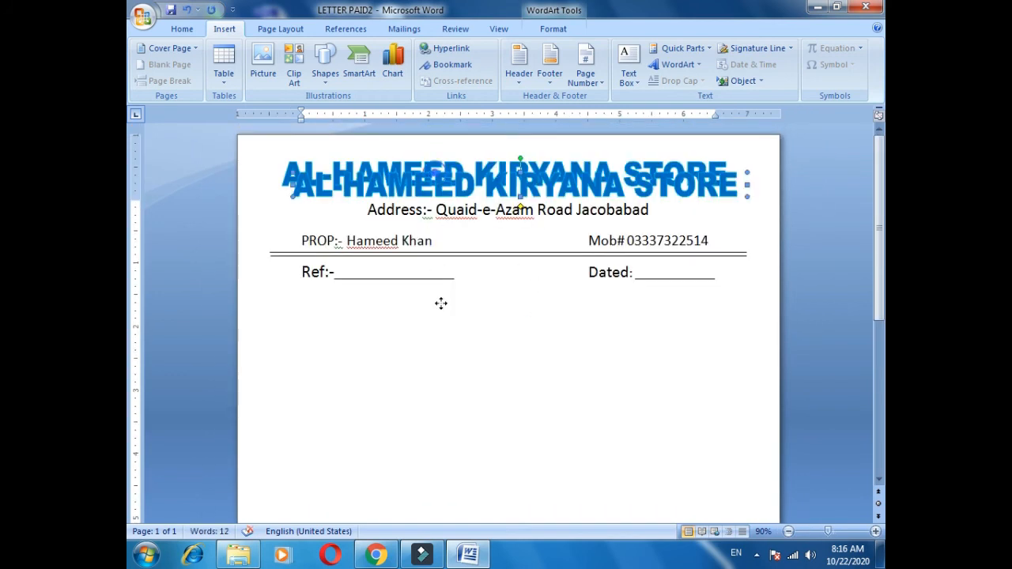
drag(442, 303, 443, 393)
key(Delete)
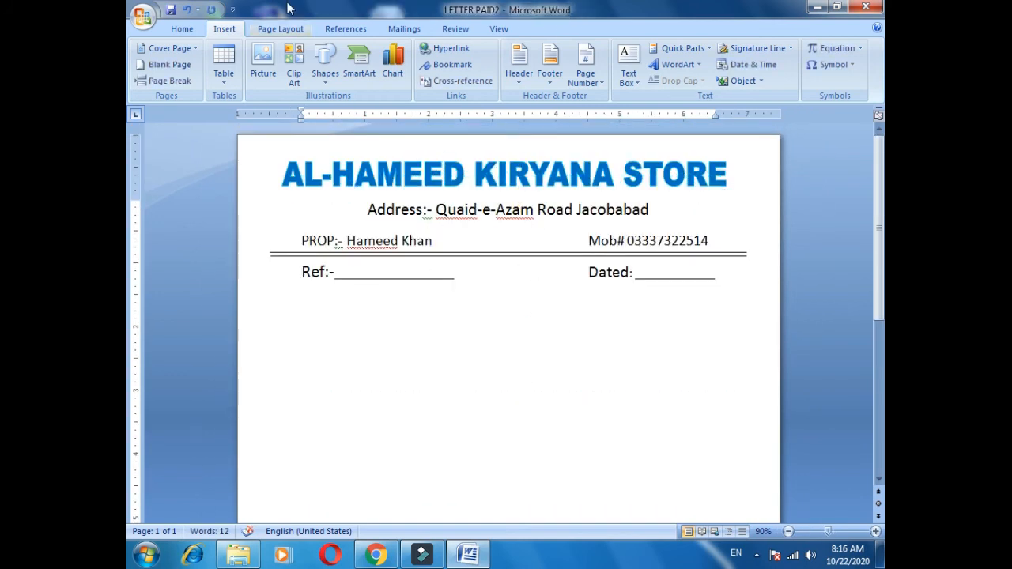
Apply a custom diagonal, semitransparent text watermark reading AL-HAMEED KIRNAYA STORE in Calibri to the letterhead.
click(293, 30)
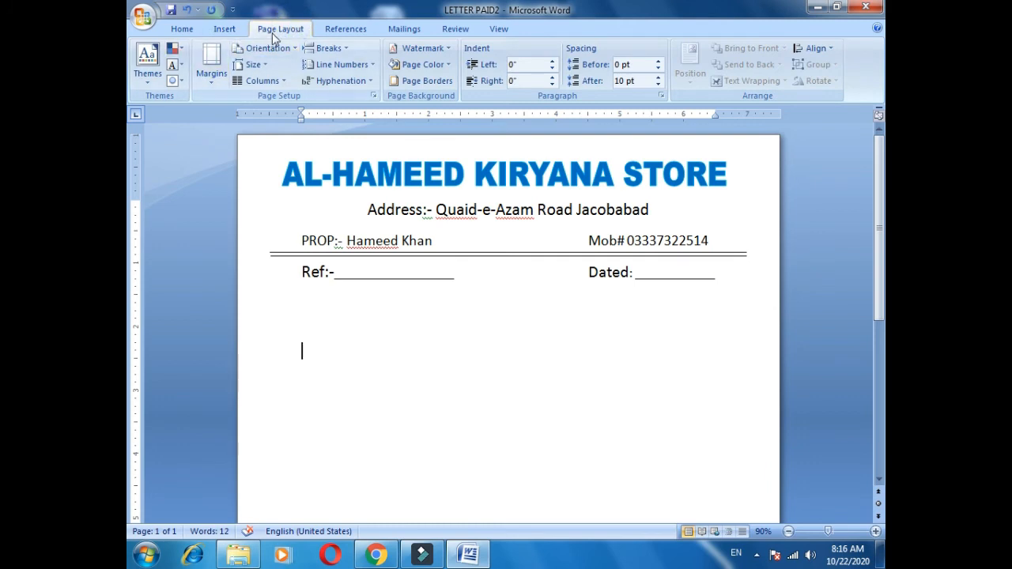
click(423, 48)
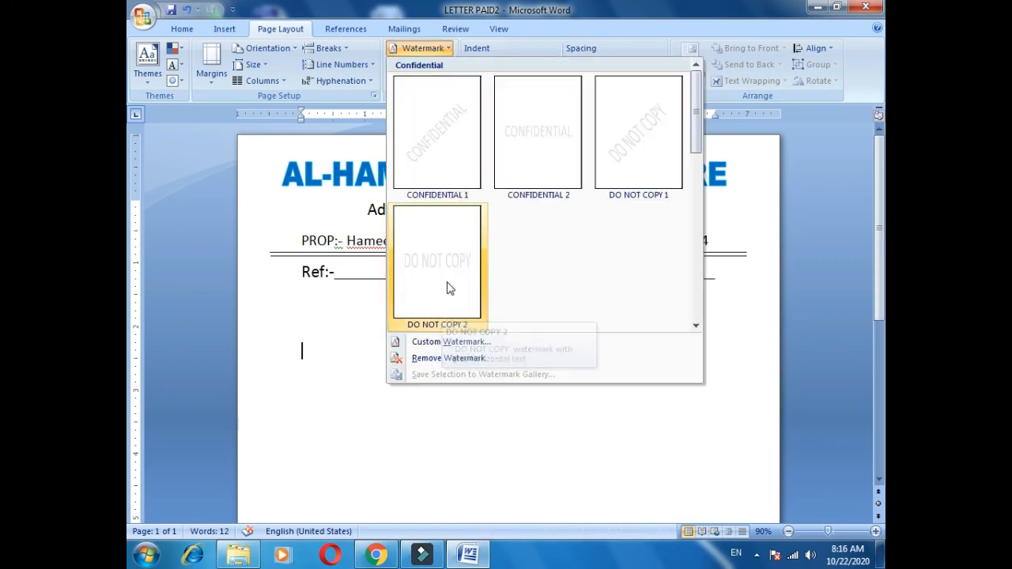
click(465, 344)
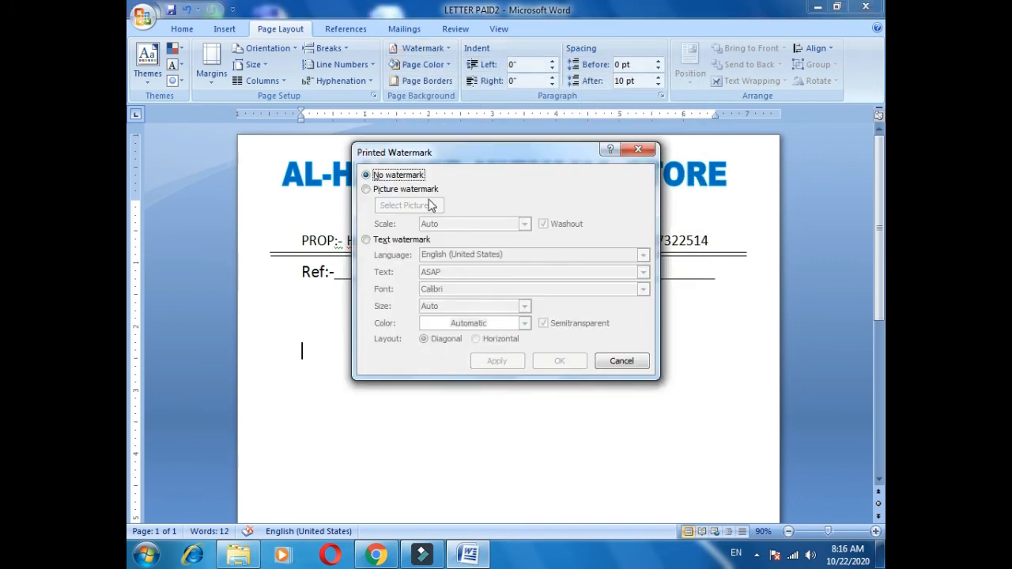
click(420, 192)
click(395, 175)
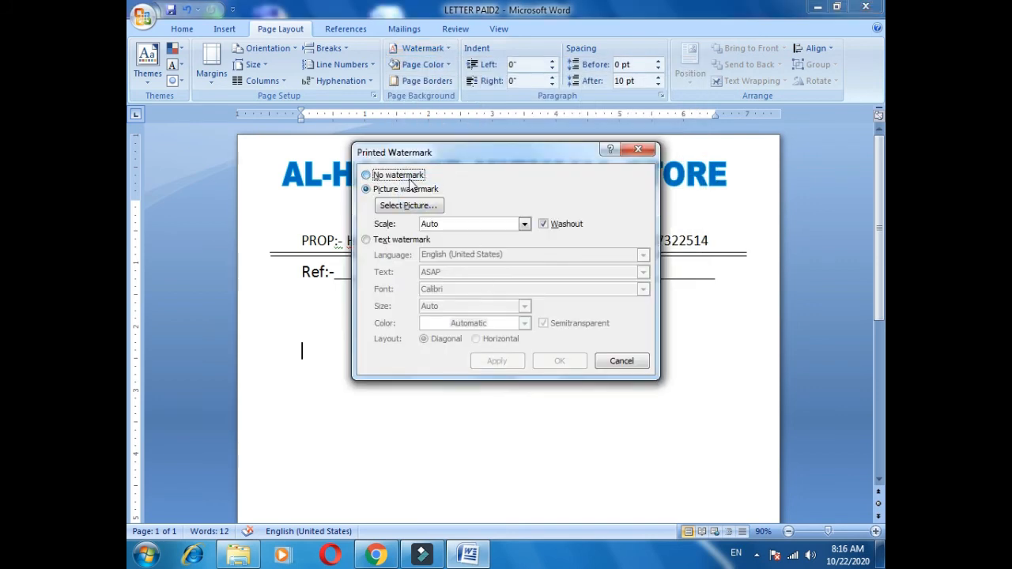
click(401, 239)
double_click(466, 272)
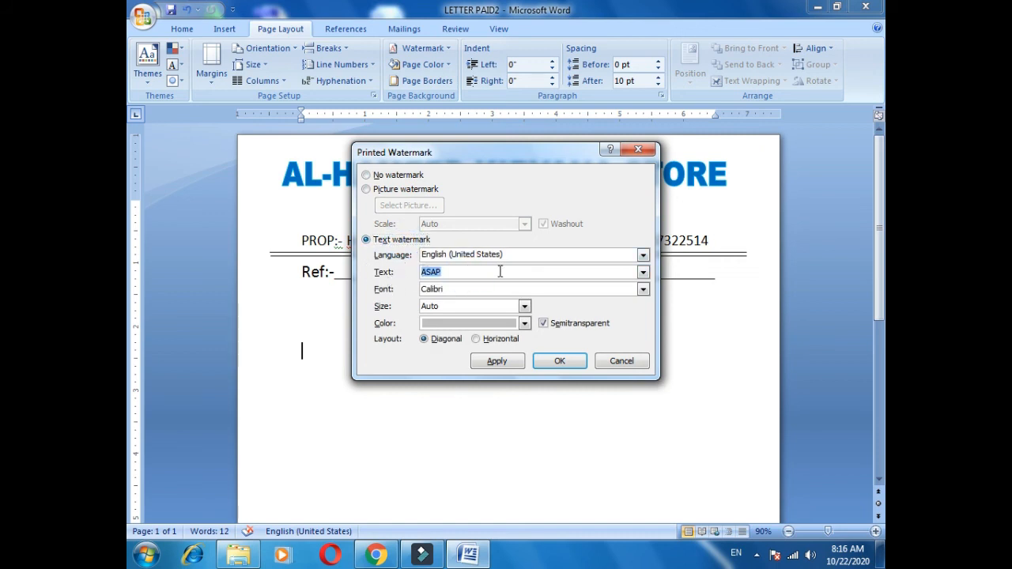
text(AL-HAMEED KIRNAYA)
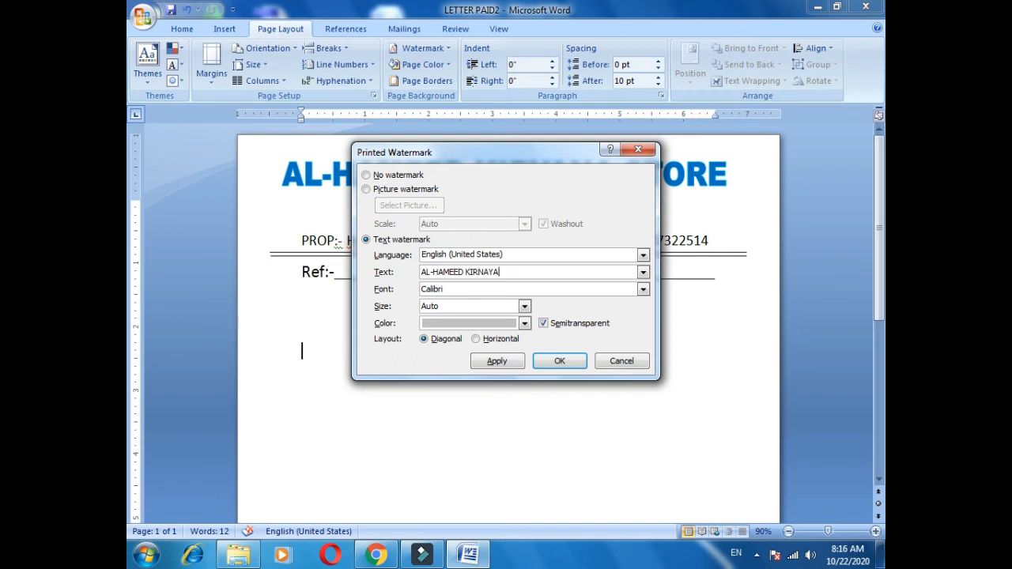
text( STORE)
key(Tab)
key(Tab)
key(Tab)
key(Tab)
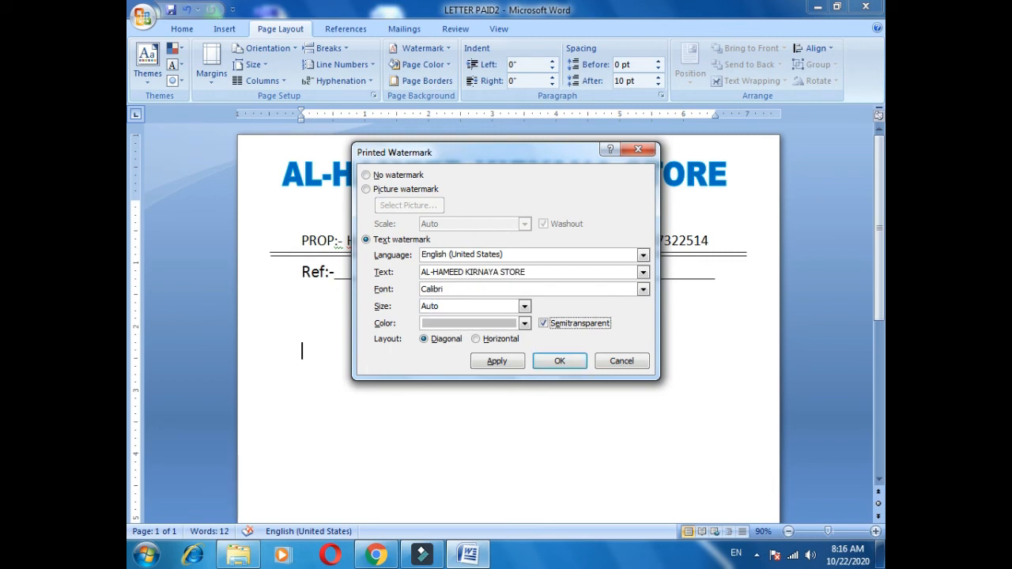
click(510, 362)
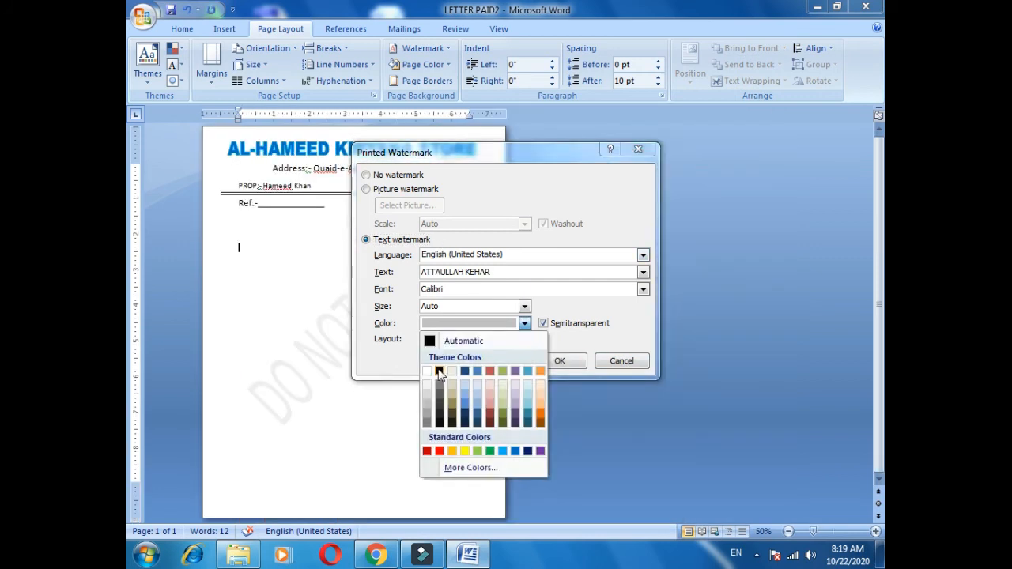
Try a black text watermark showing a person's name, and replace it with the preset DO NOT COPY 1 watermark.
click(440, 373)
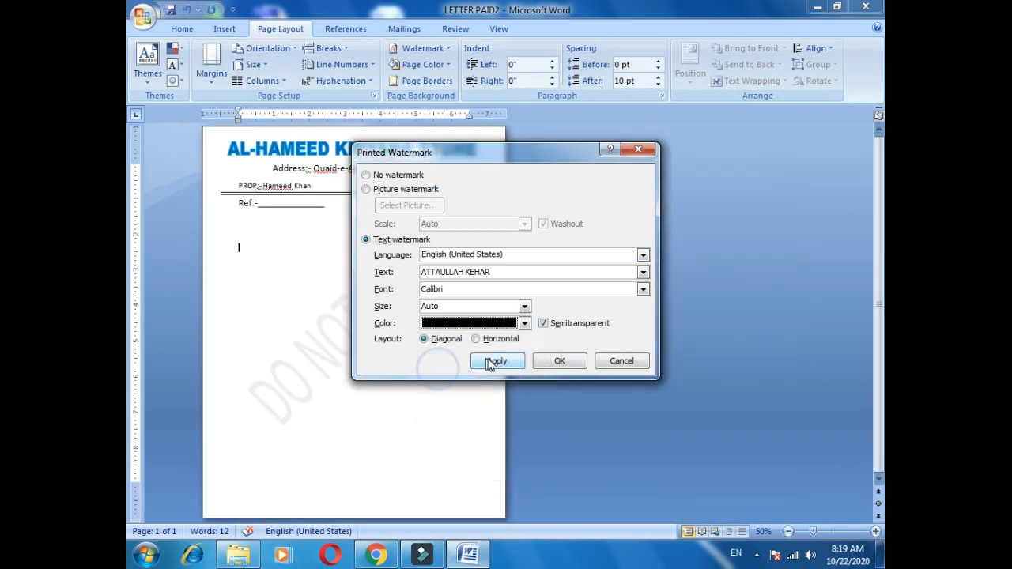
click(559, 361)
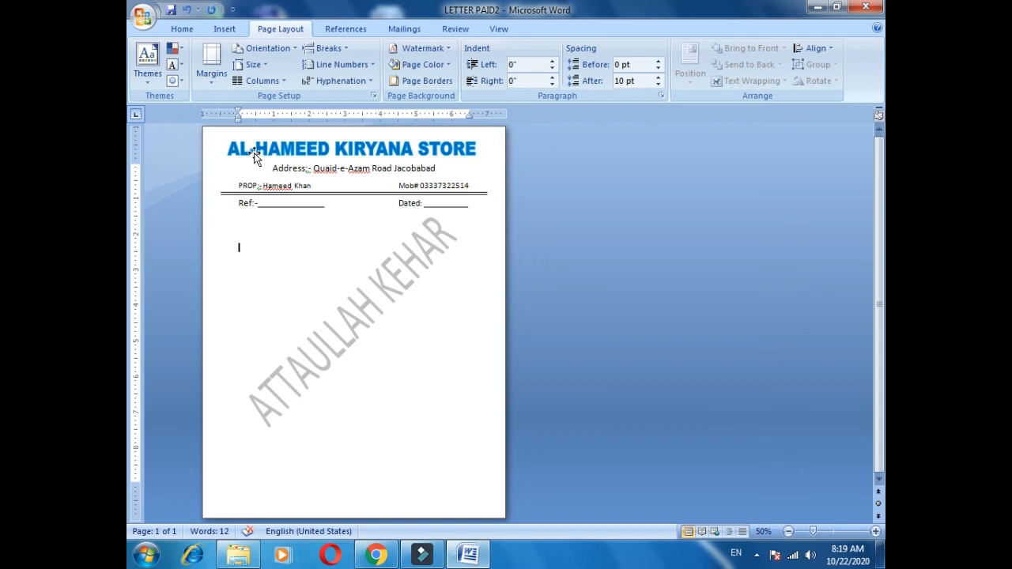
click(426, 49)
click(630, 167)
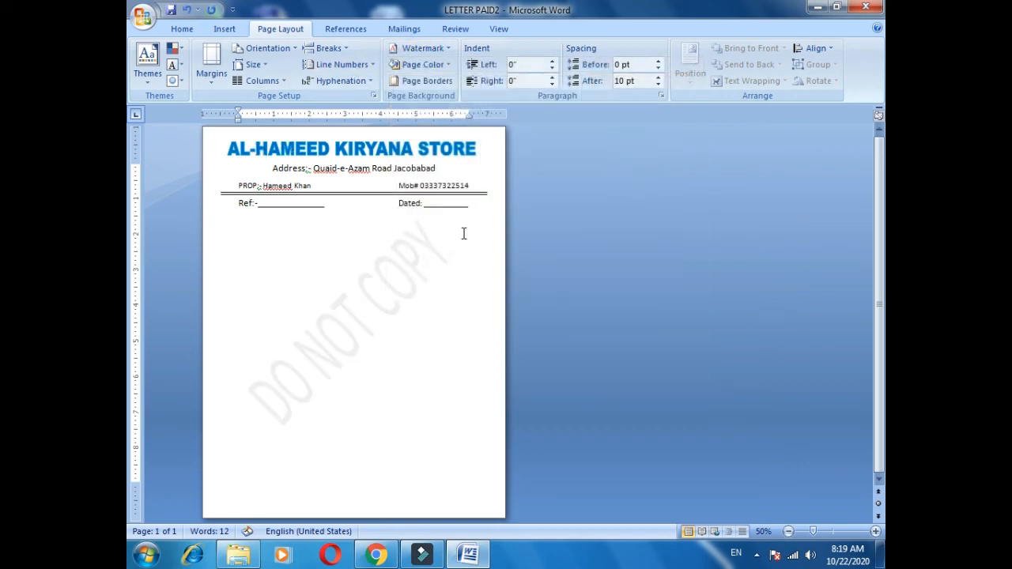
click(423, 81)
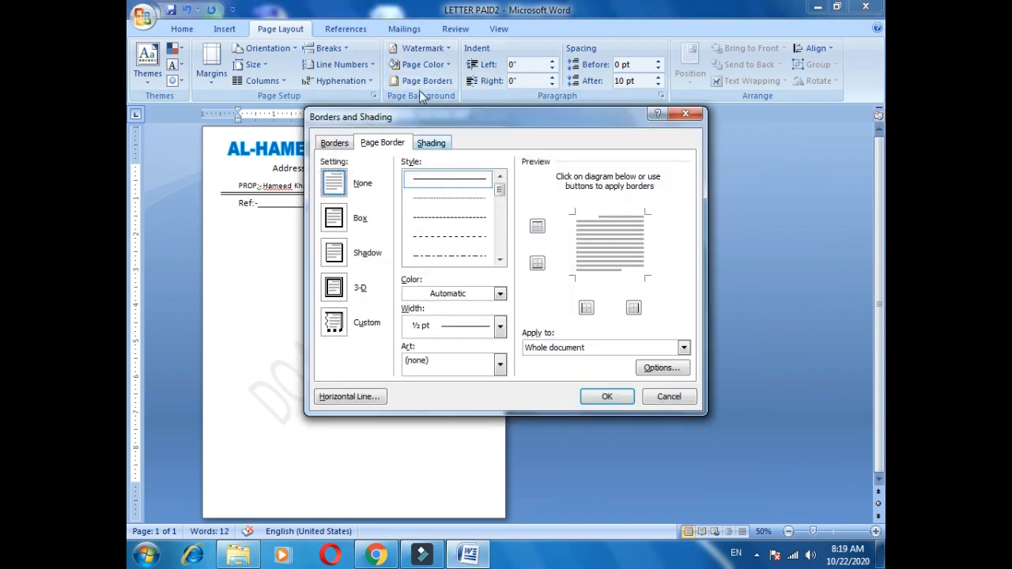
key(Escape)
Replace the page watermark with custom diagonal text reading AL-HAMEED KIRYANA STORE.
click(425, 49)
click(449, 342)
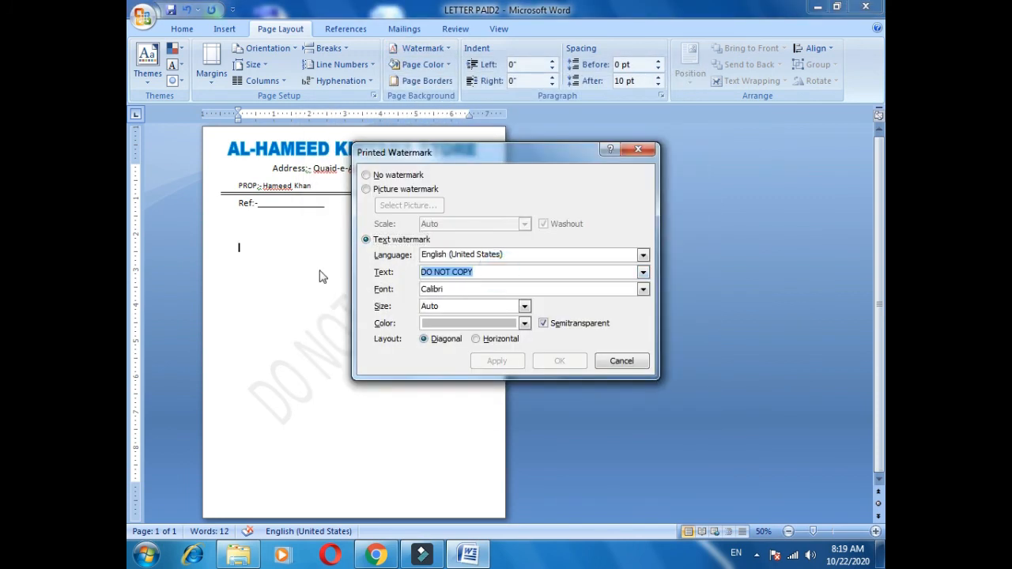
text(AL-H)
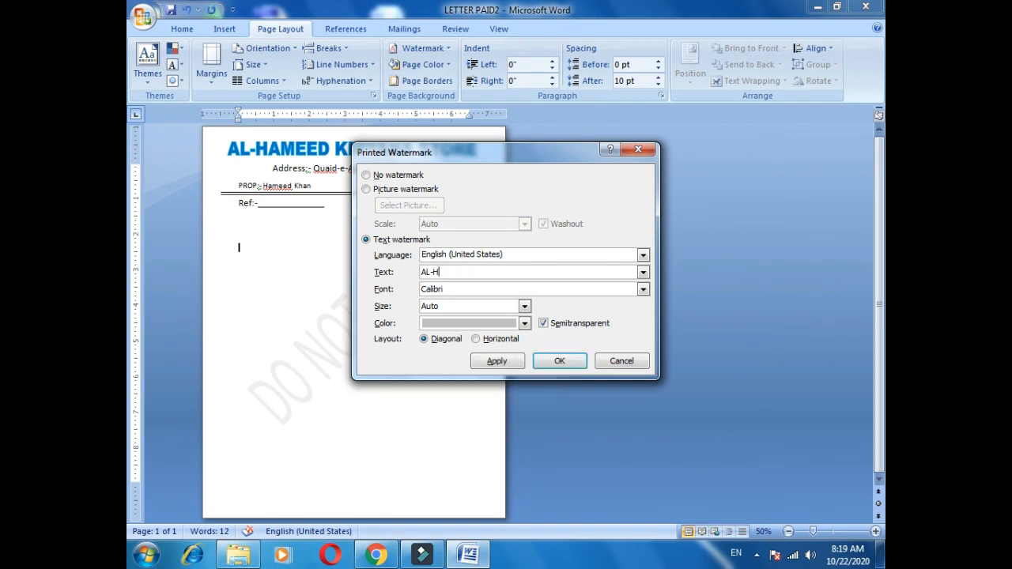
text(AMEED KIRYANA STORE)
key(Tab)
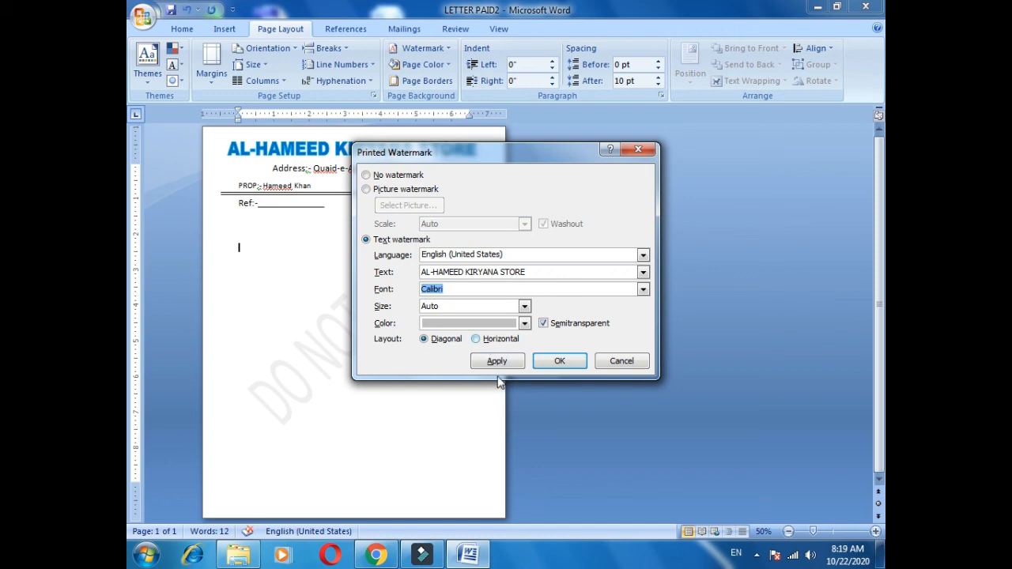
click(559, 362)
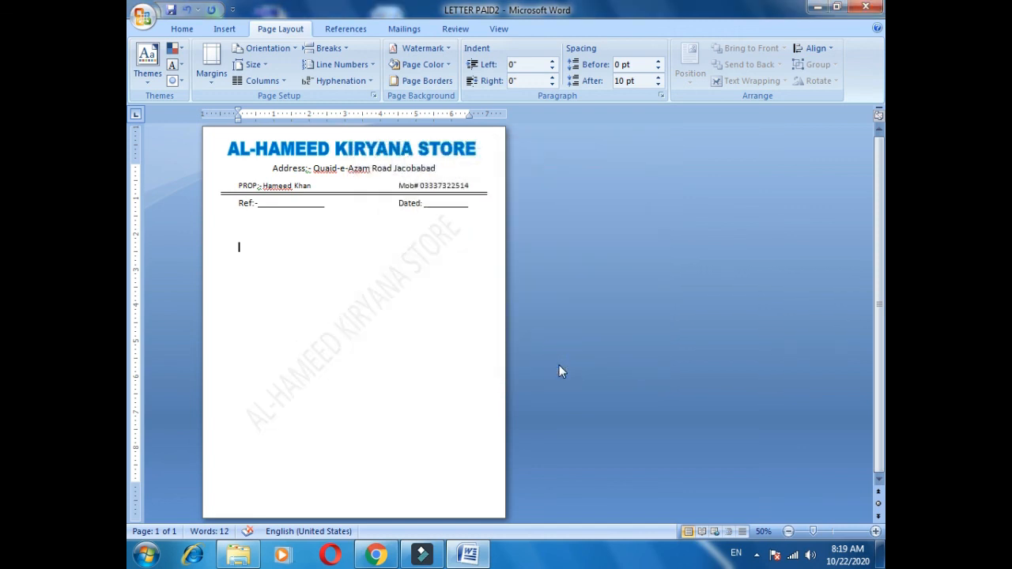
Darken the store-name watermark by setting its color to a near-black theme shade with the diagonal layout.
click(419, 48)
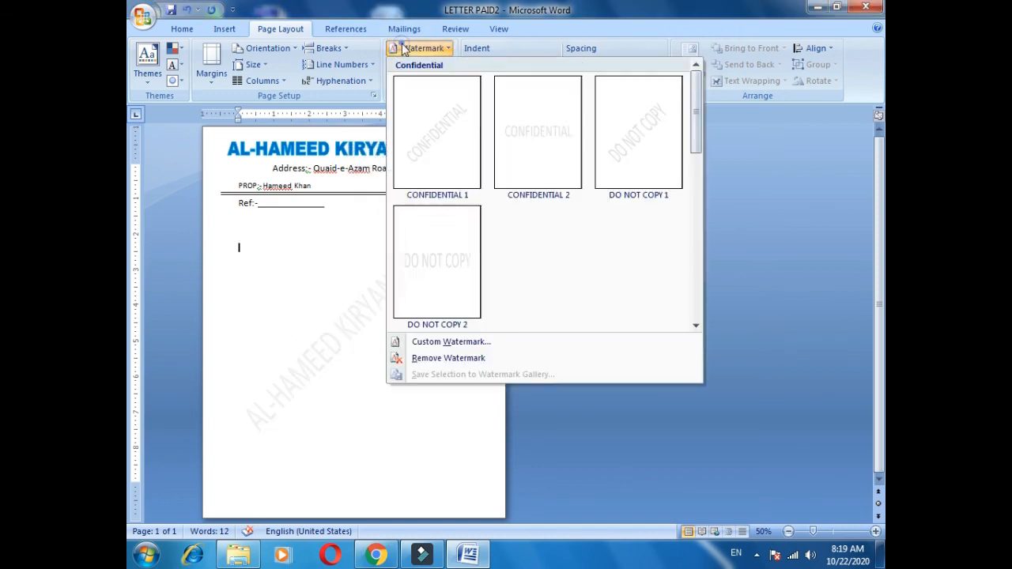
click(464, 342)
click(443, 342)
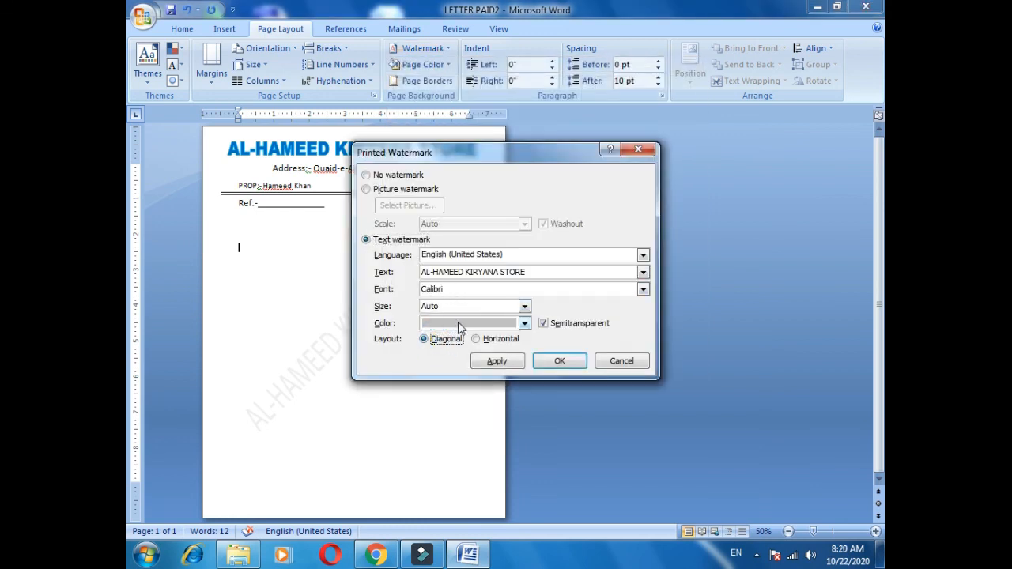
click(458, 321)
click(439, 419)
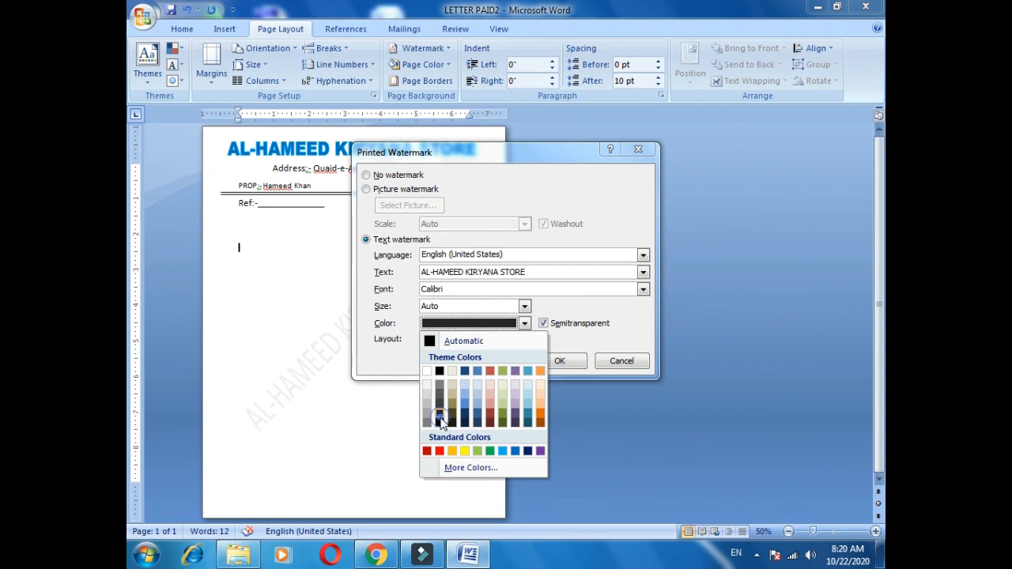
click(557, 361)
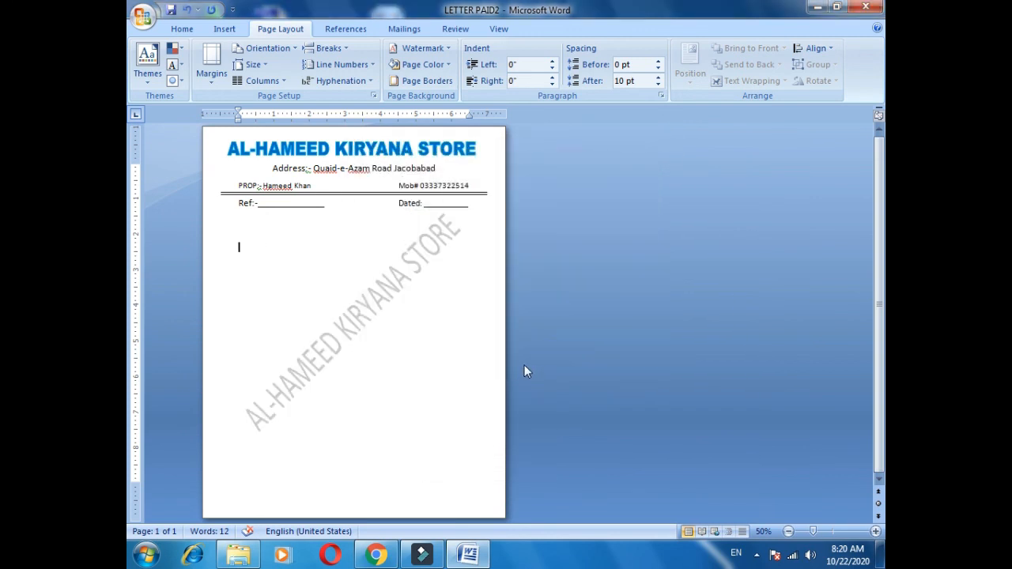
Preview the finished letterhead page as it will print, checking the header lines and the diagonal watermark.
key(ctrl+F2)
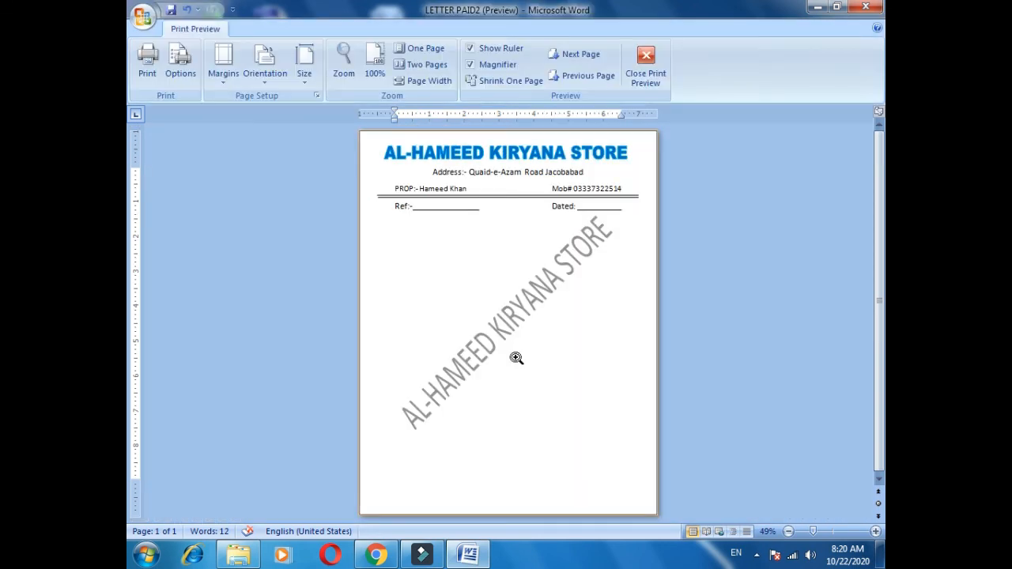
scroll(516, 358, up, 1)
scroll(515, 359, down, 1)
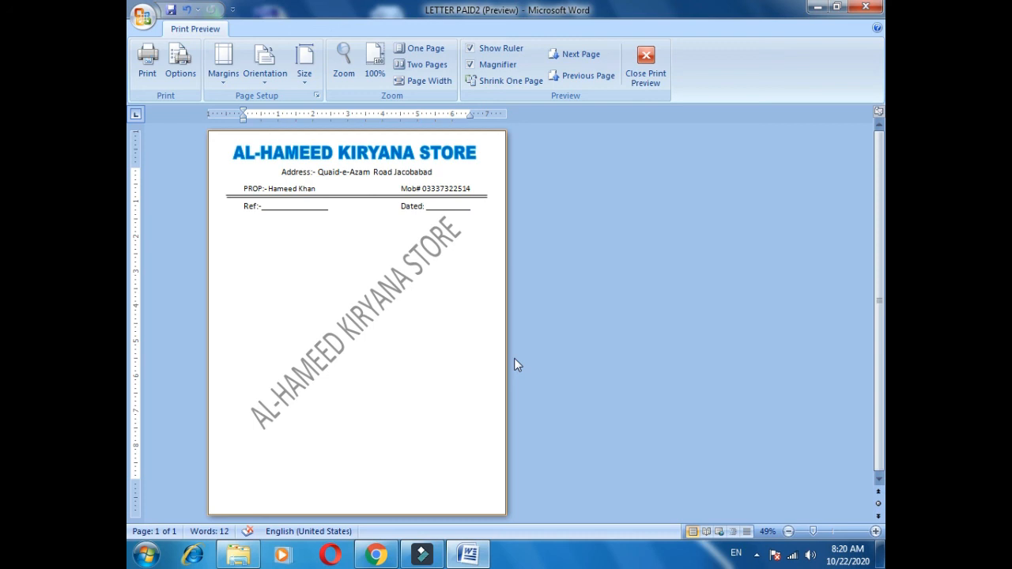
Save a copy of the letterhead to the Desktop as Word Document LETTER PAID22 and close the print preview.
key(F12)
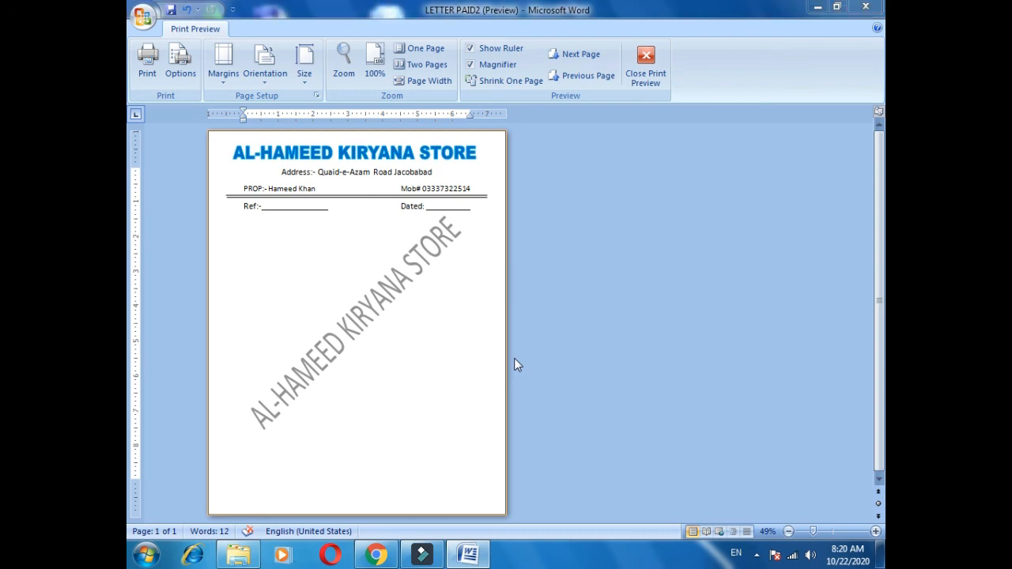
text(22)
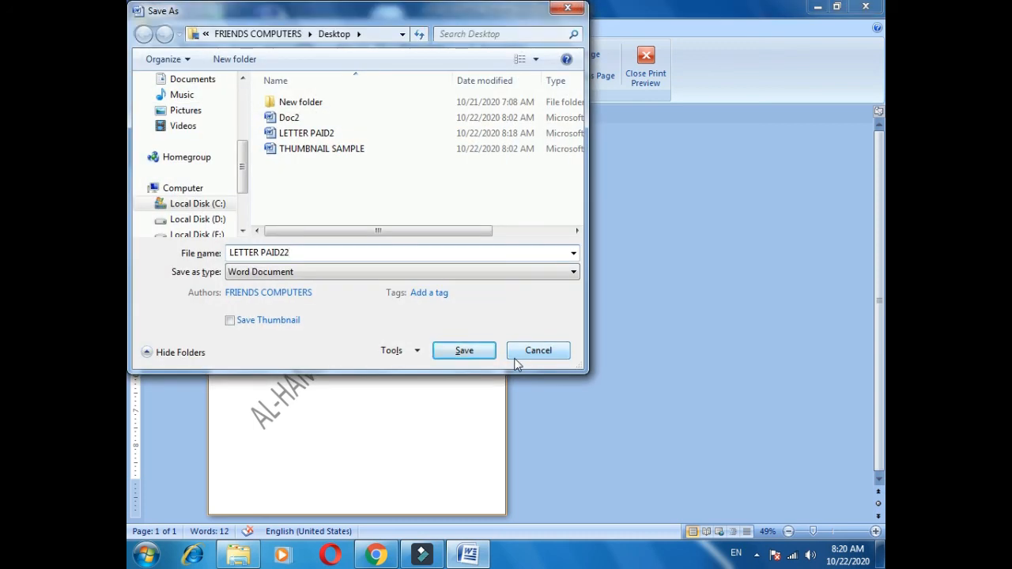
click(477, 355)
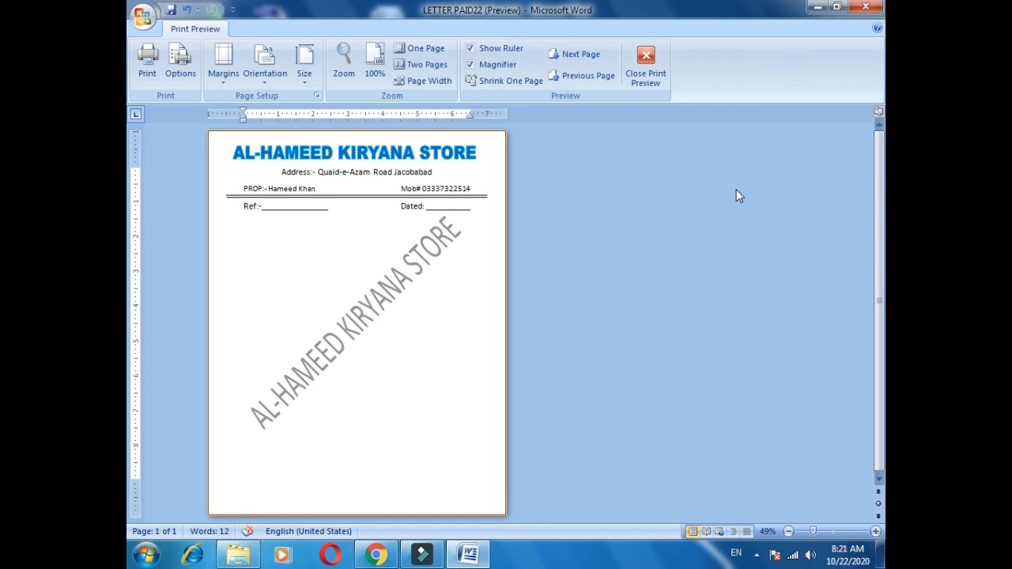
click(650, 57)
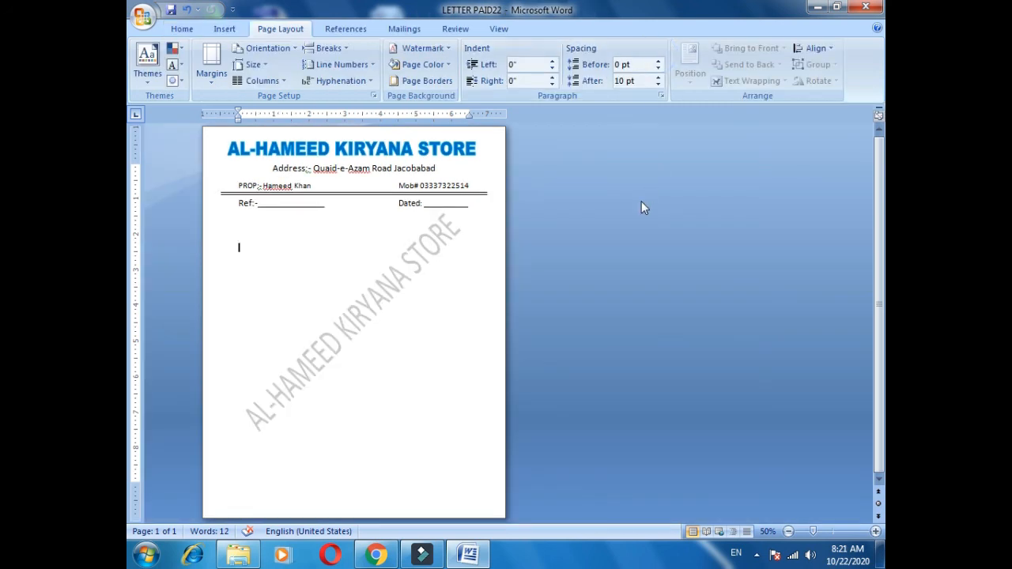